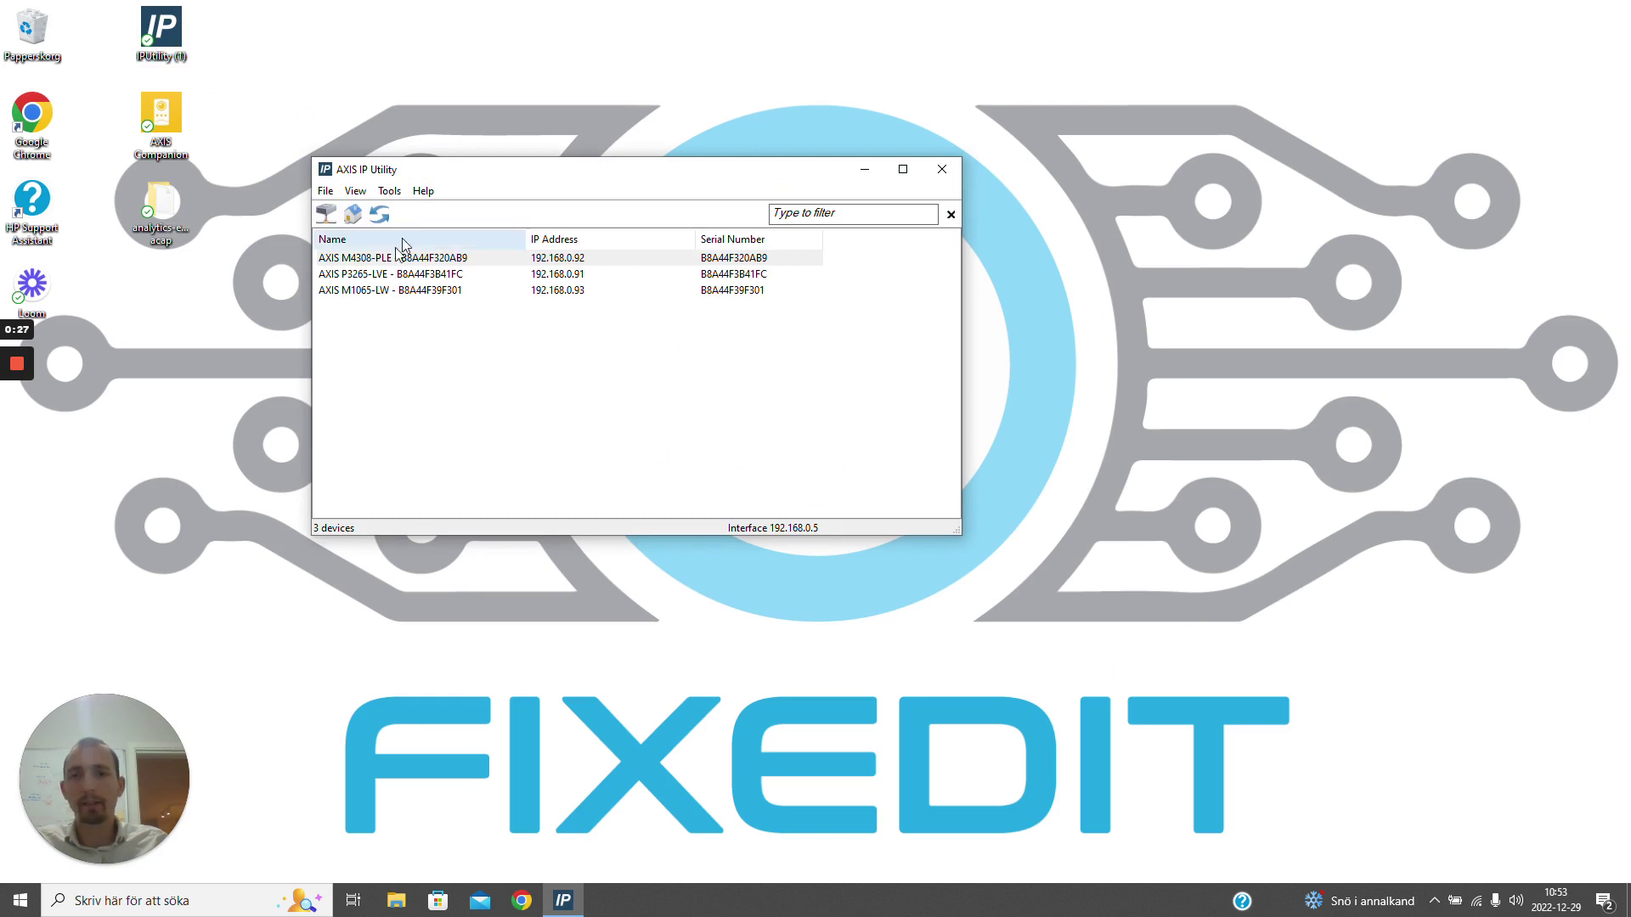
- Close AXIS IP Utility after reviewing its three discovered cameras
click(941, 169)
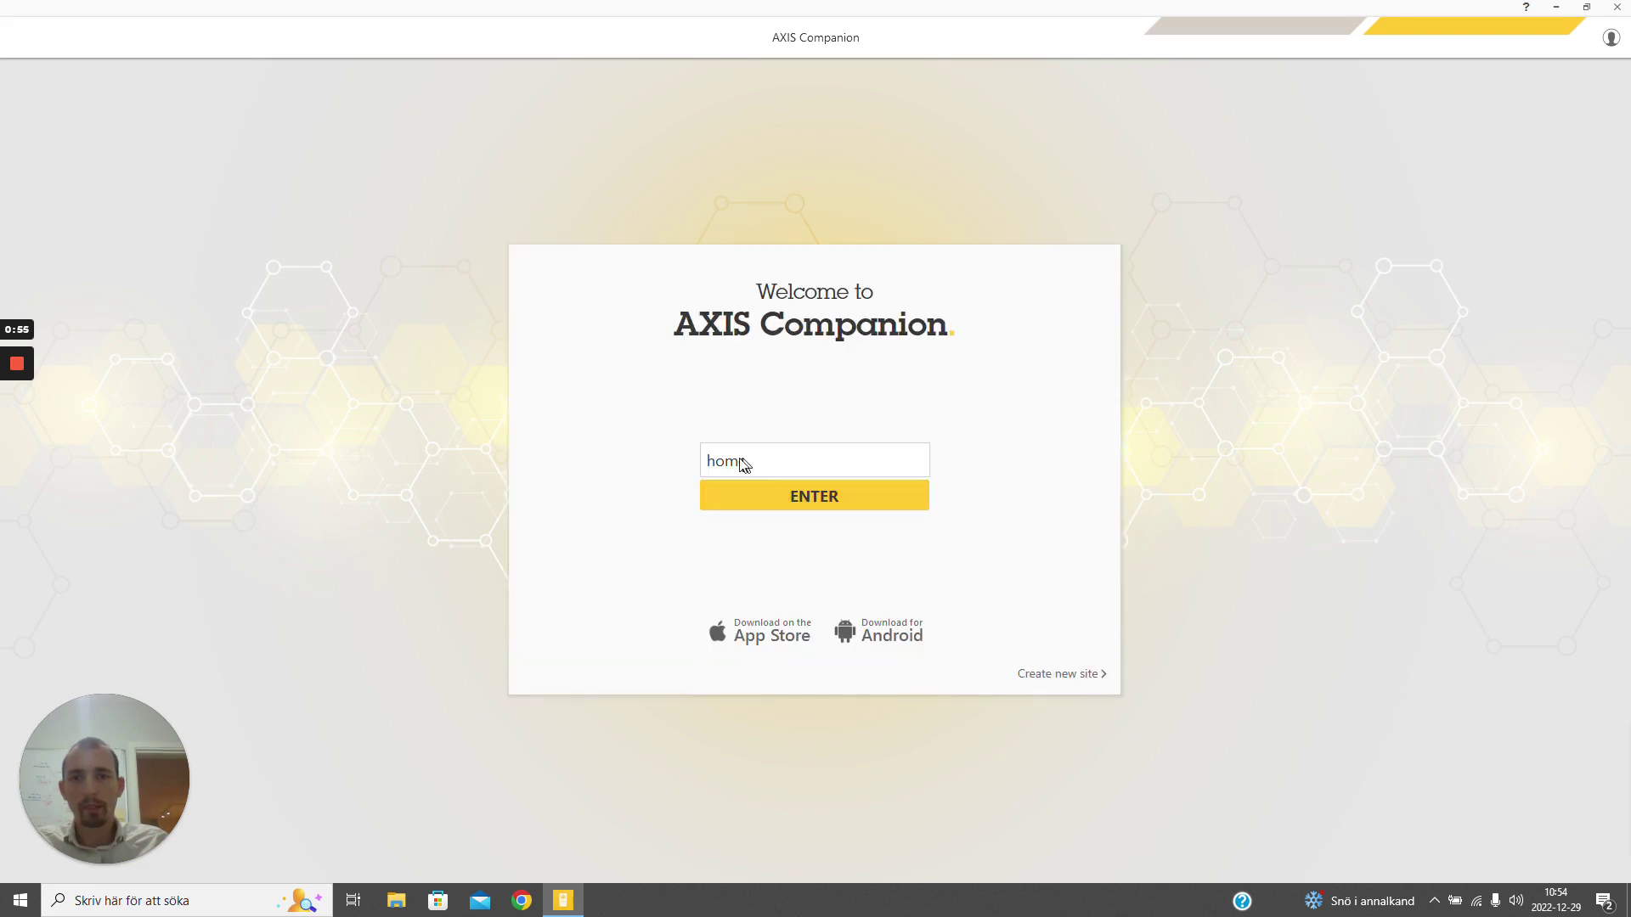
- Enter the 'home' site and show its Configuration Cameras list
click(793, 499)
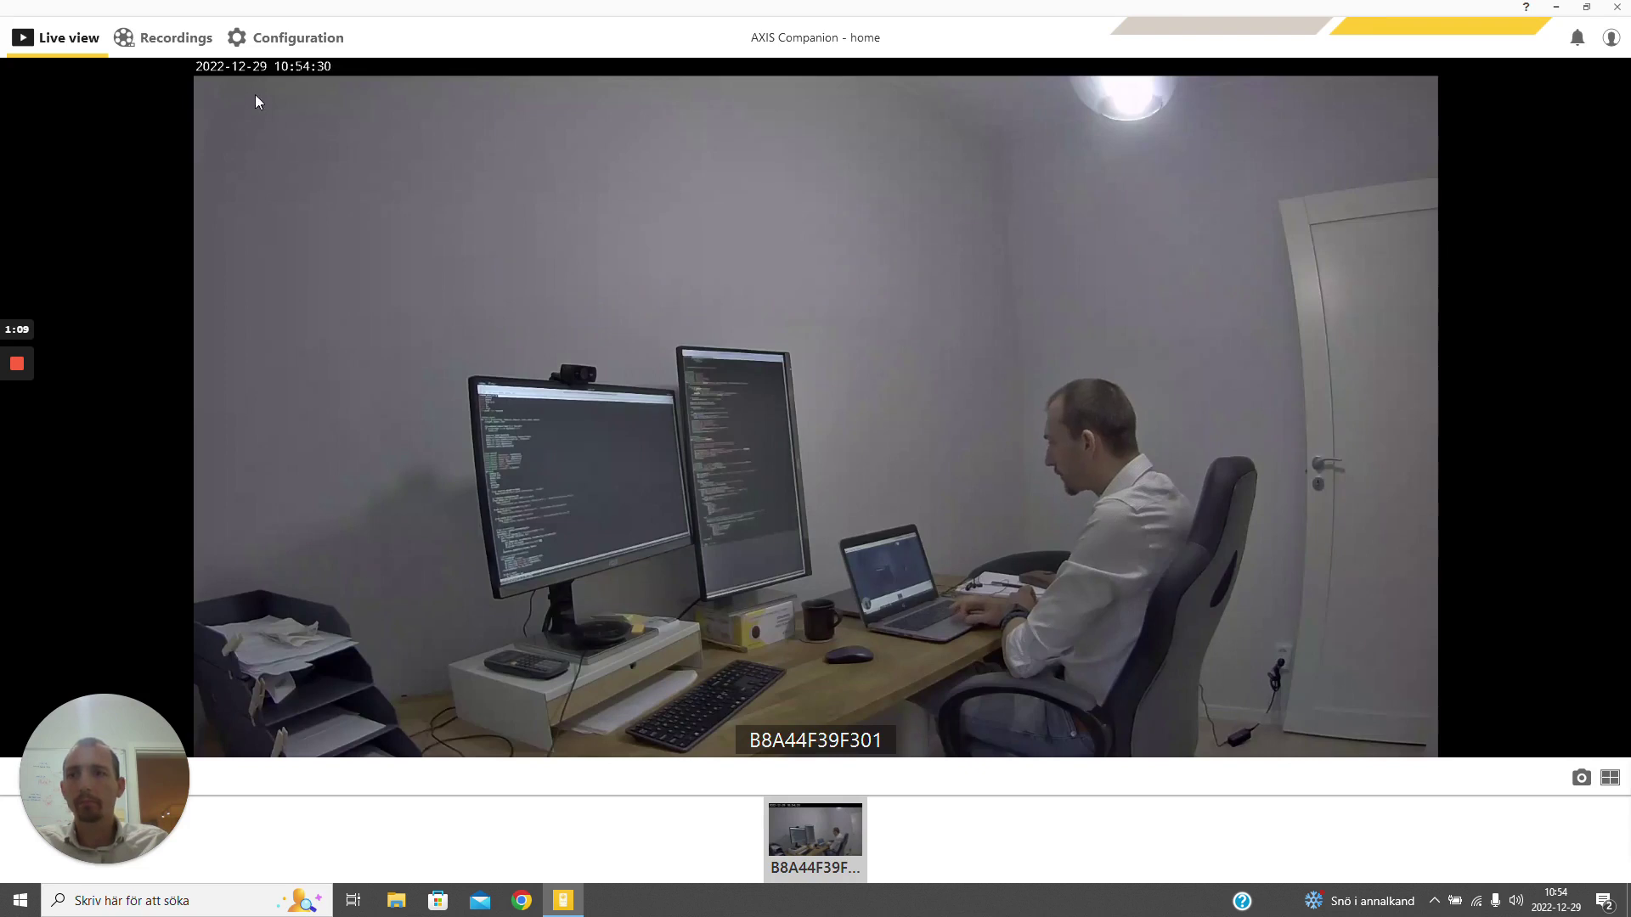
click(297, 43)
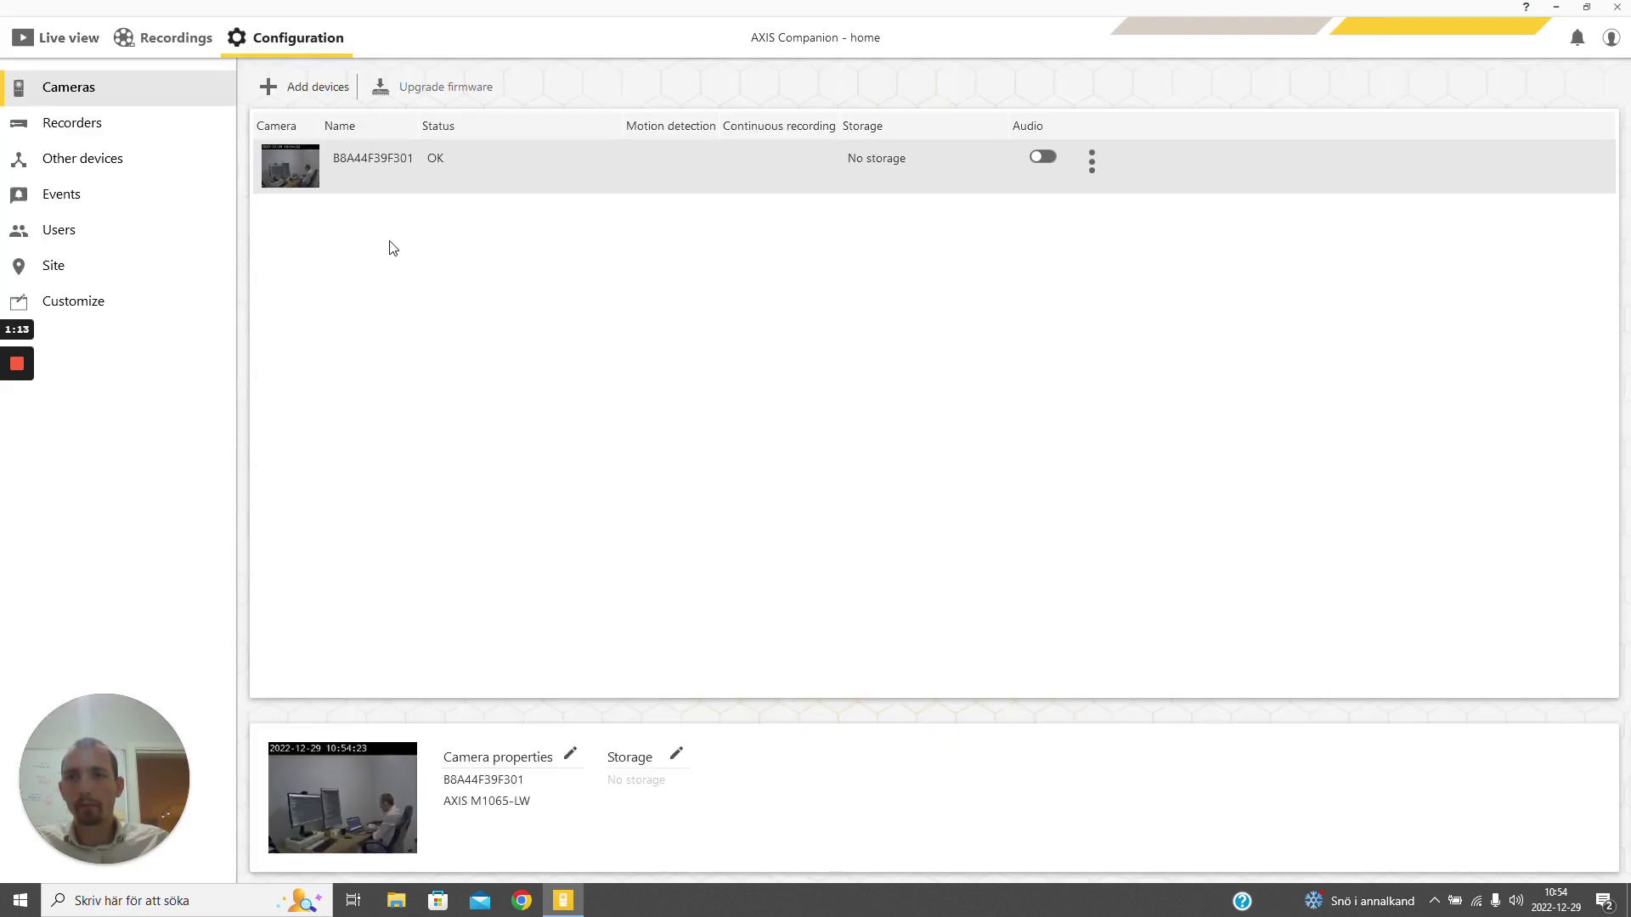
- Unlock camera B8A44F320AB9 with its password, exclude the AXIS P3265-LVE, and proceed to Ready to install
click(297, 88)
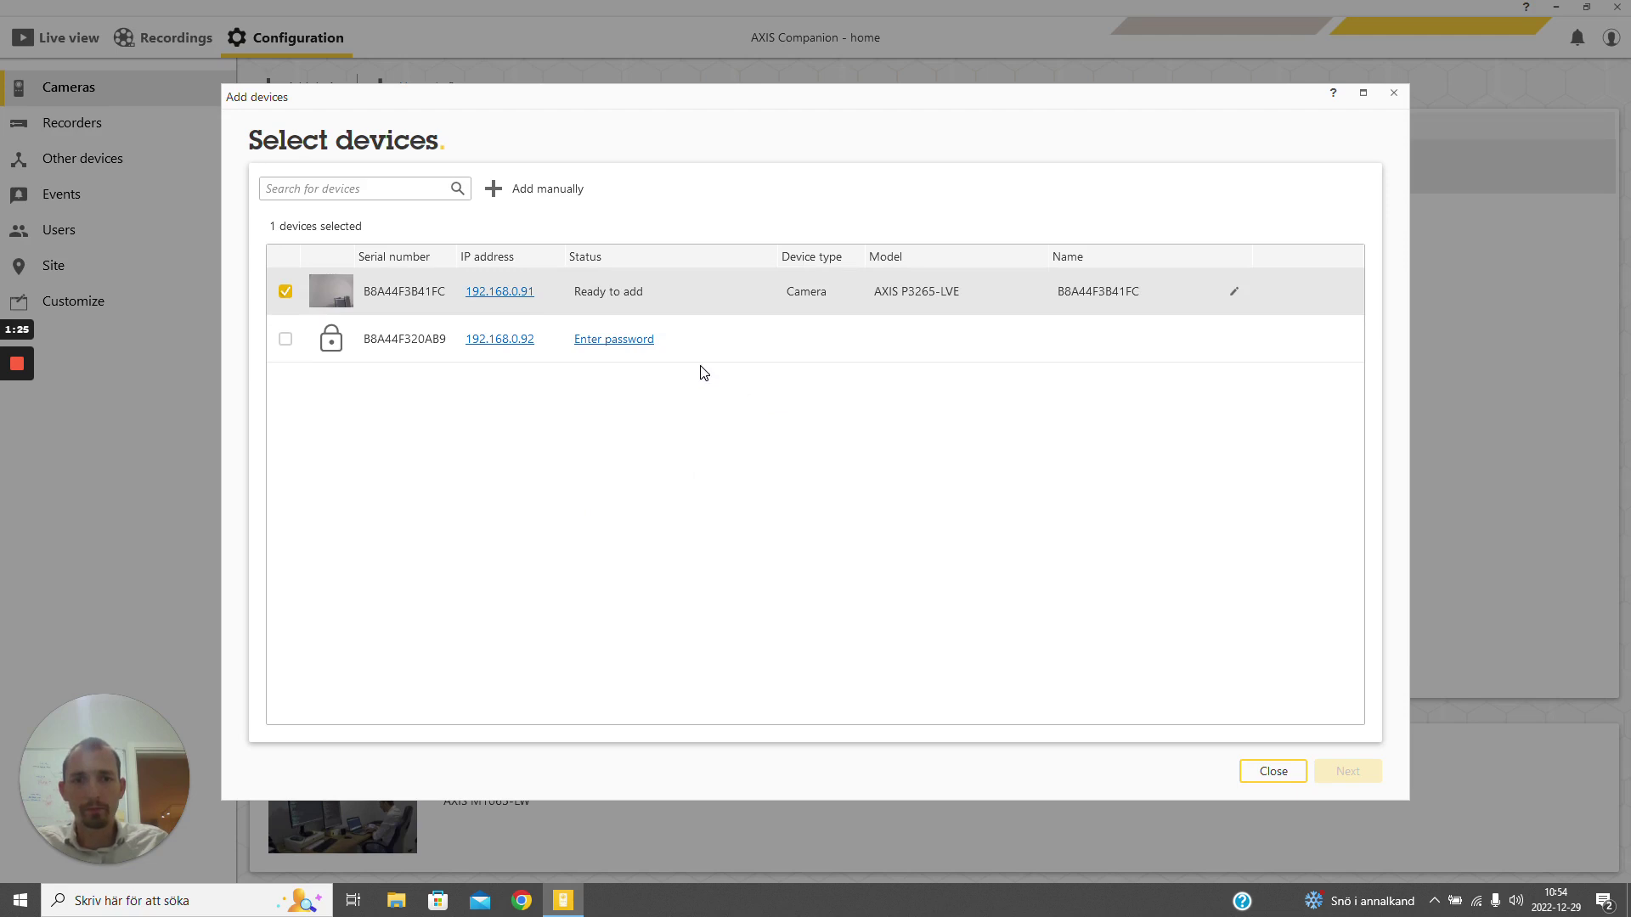
click(628, 340)
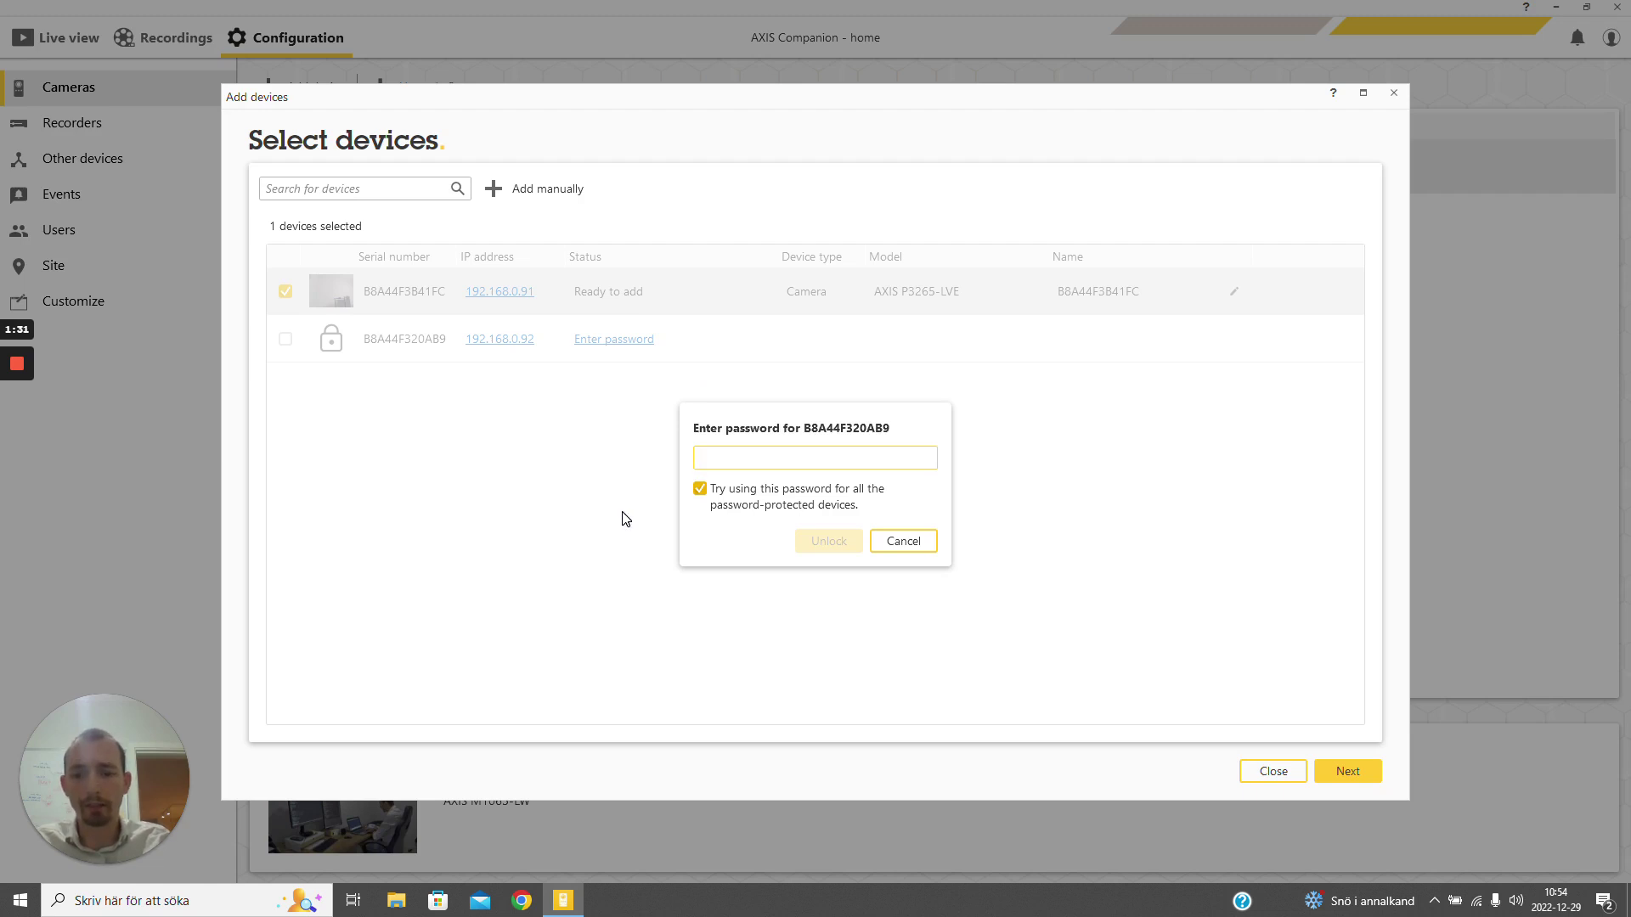
text(•••••••)
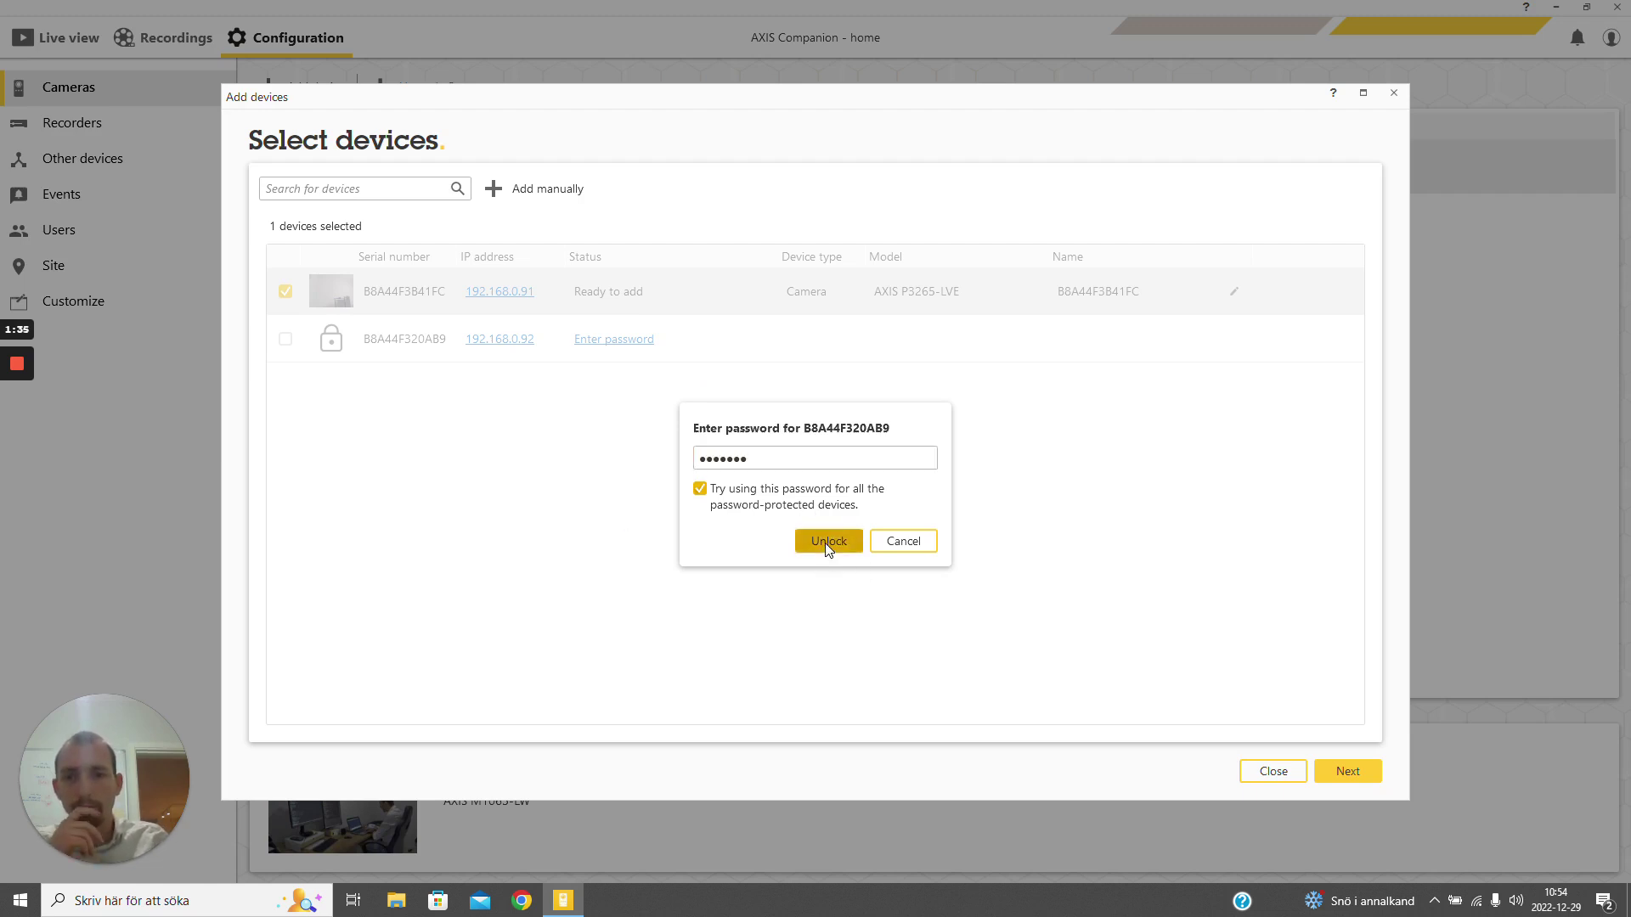
click(826, 547)
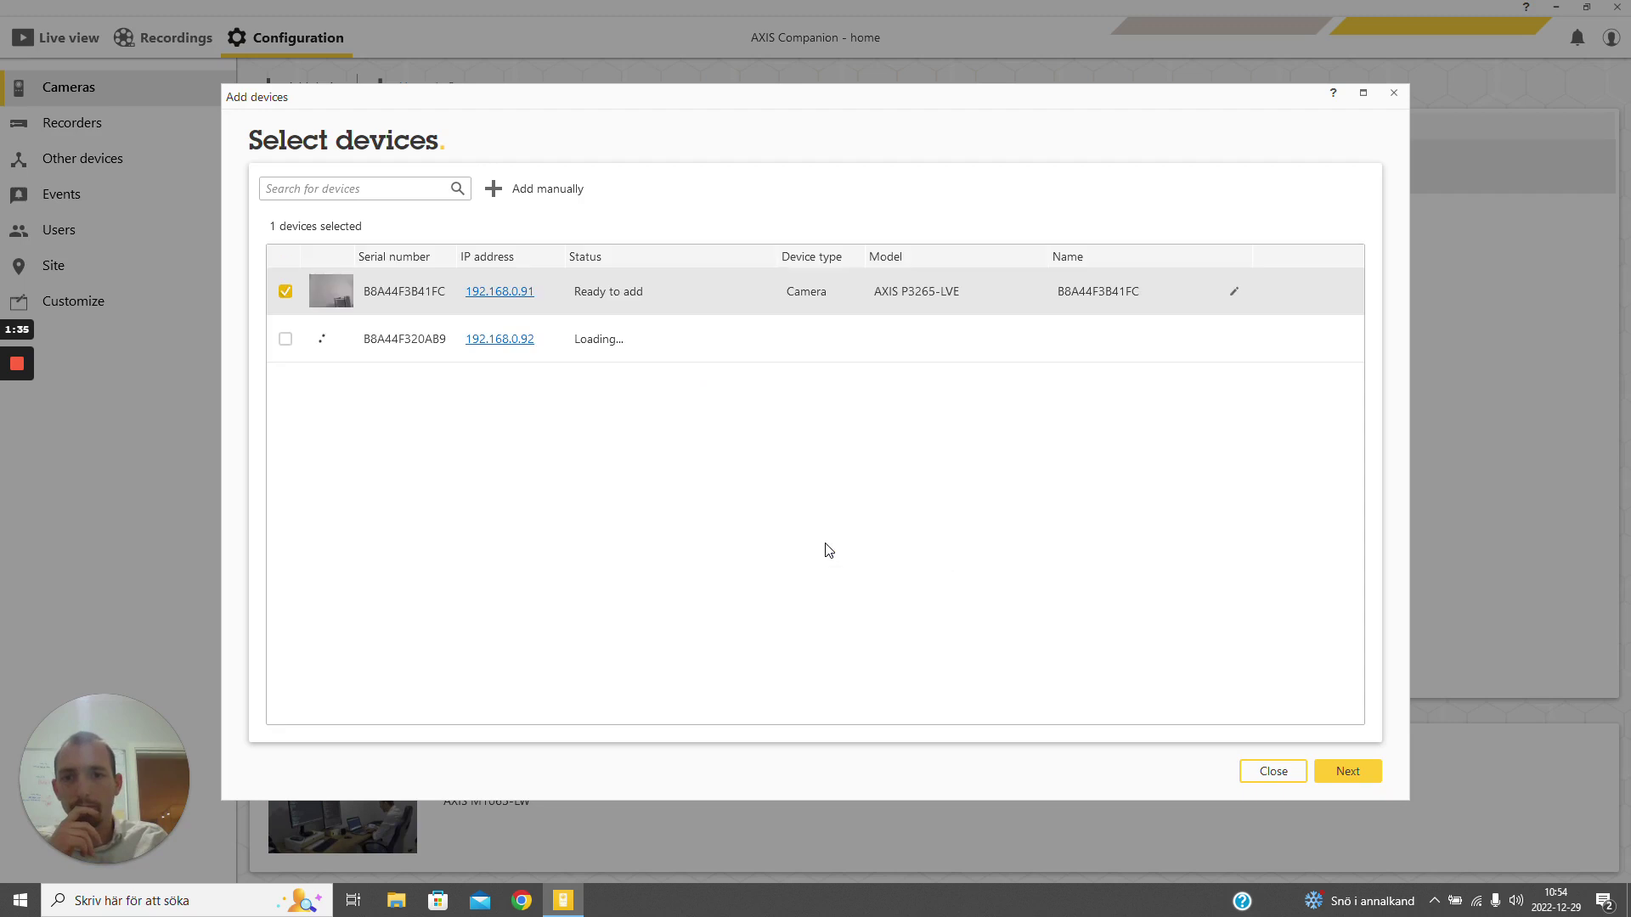
click(284, 293)
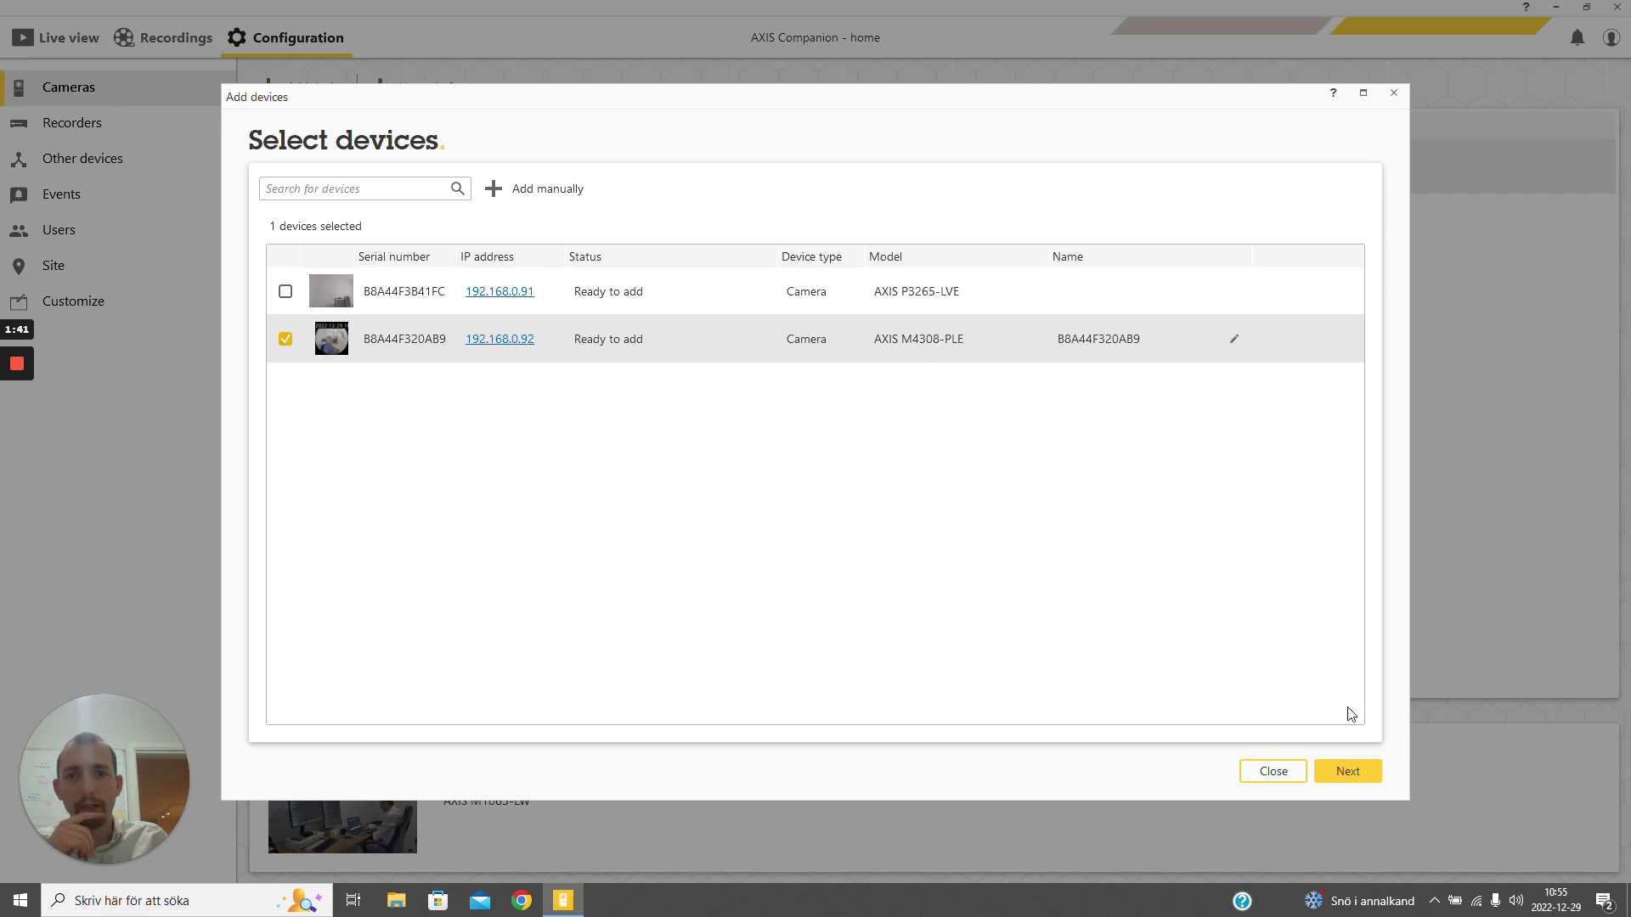
click(1342, 773)
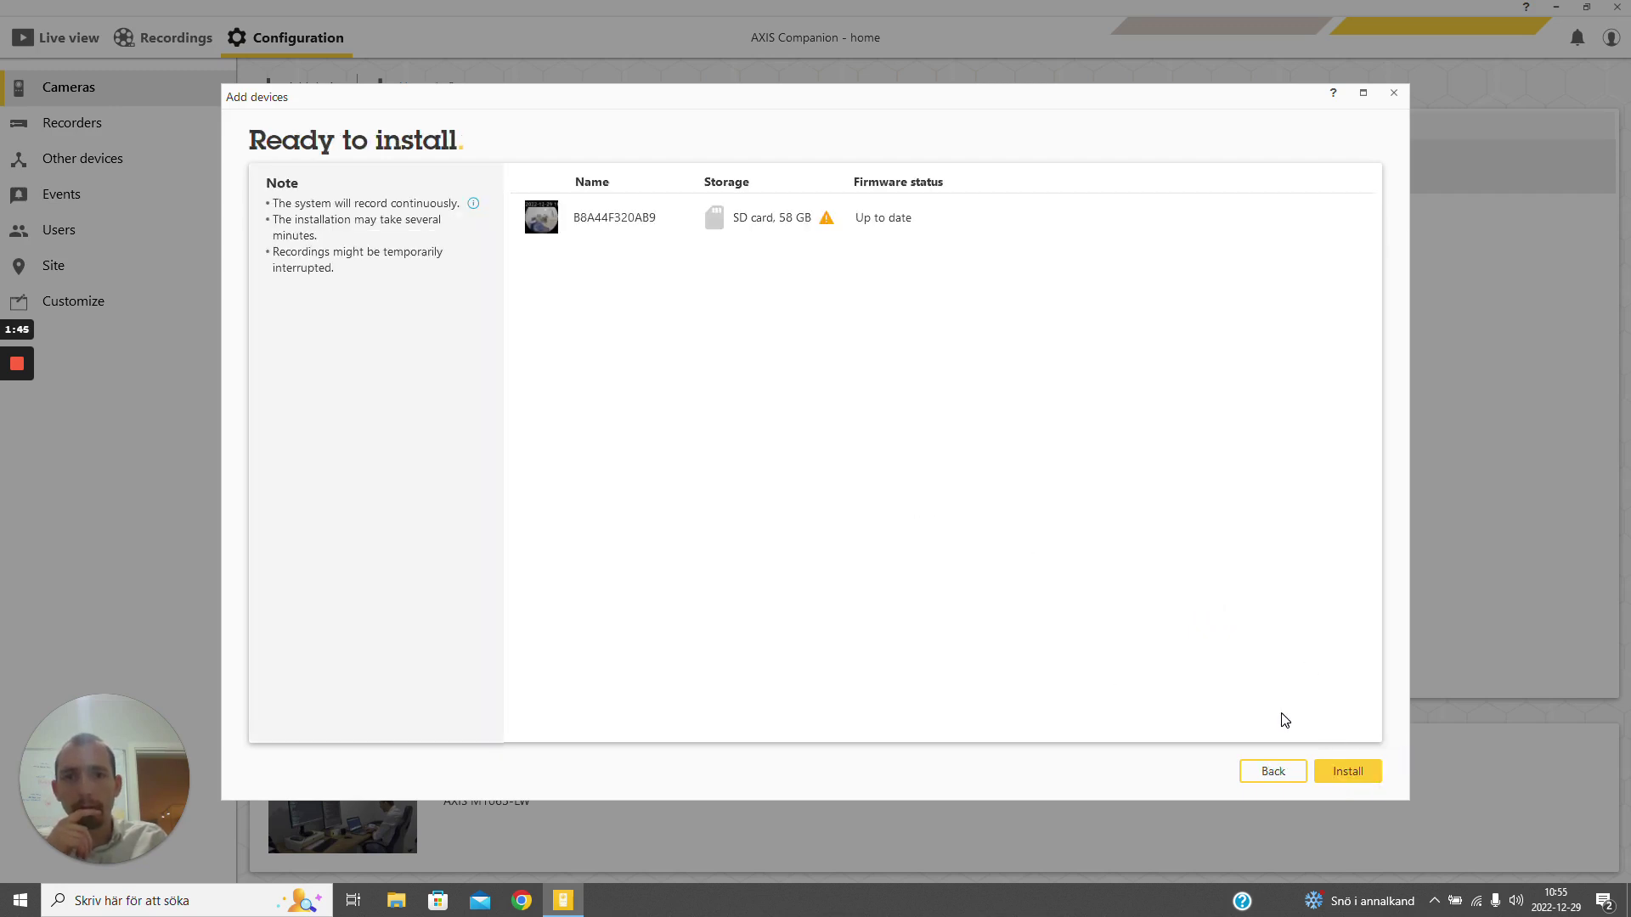
- Install camera B8A44F320AB9 with SD card storage and continuous recording
click(1350, 772)
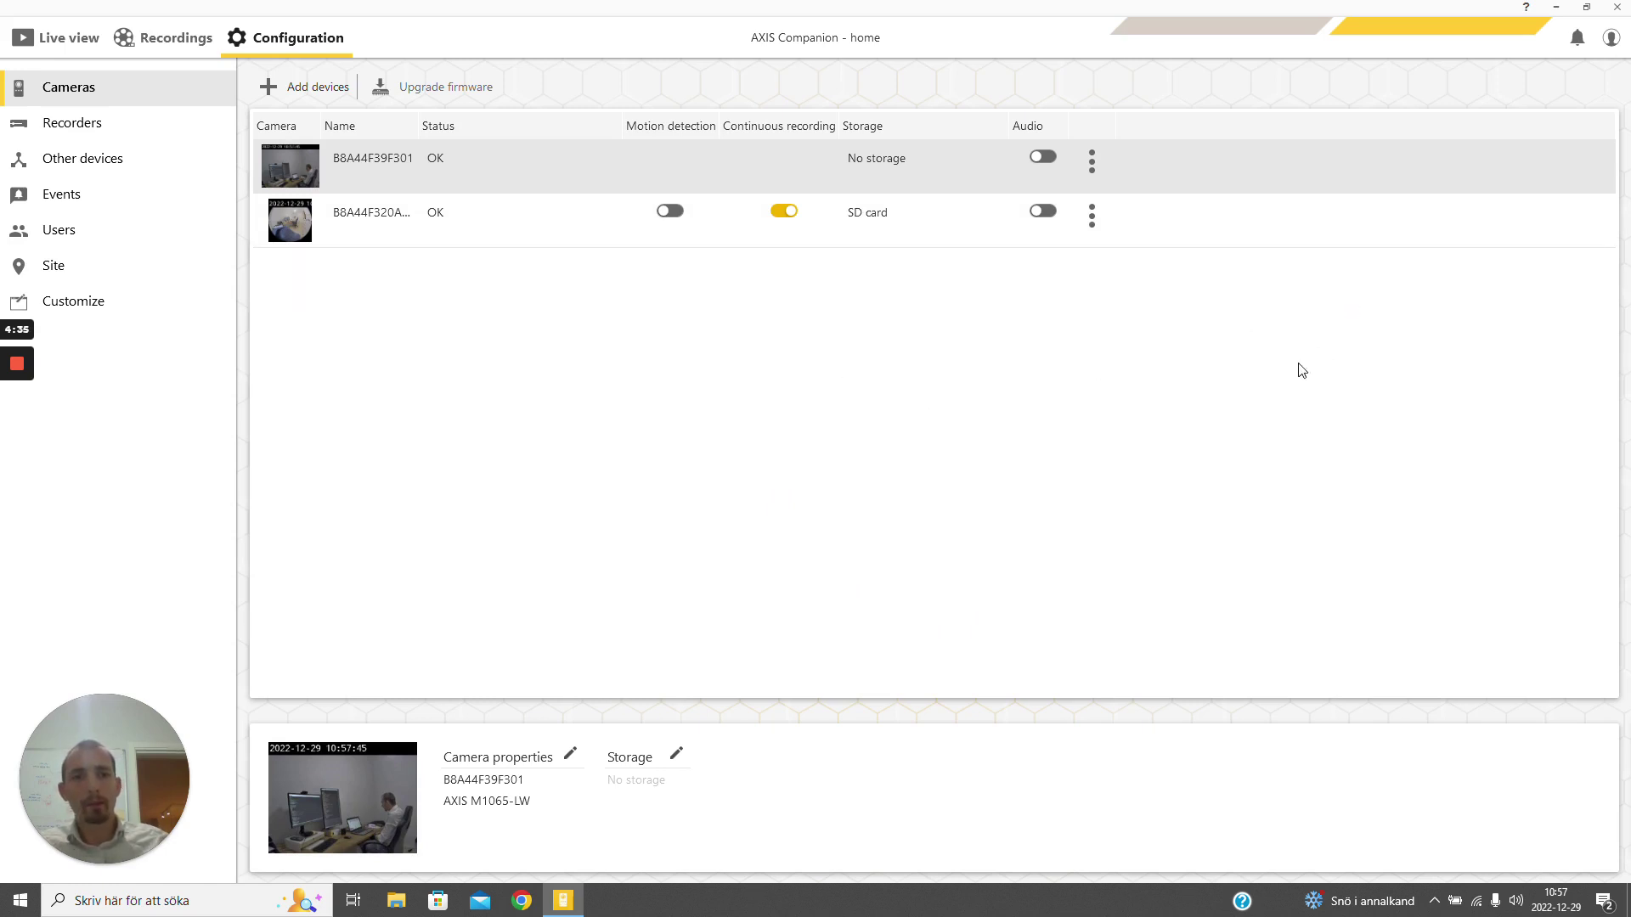
- Close AXIS Companion and switch Wi-Fi from df1-5G to the Xperia 10 III hotspot
click(1619, 17)
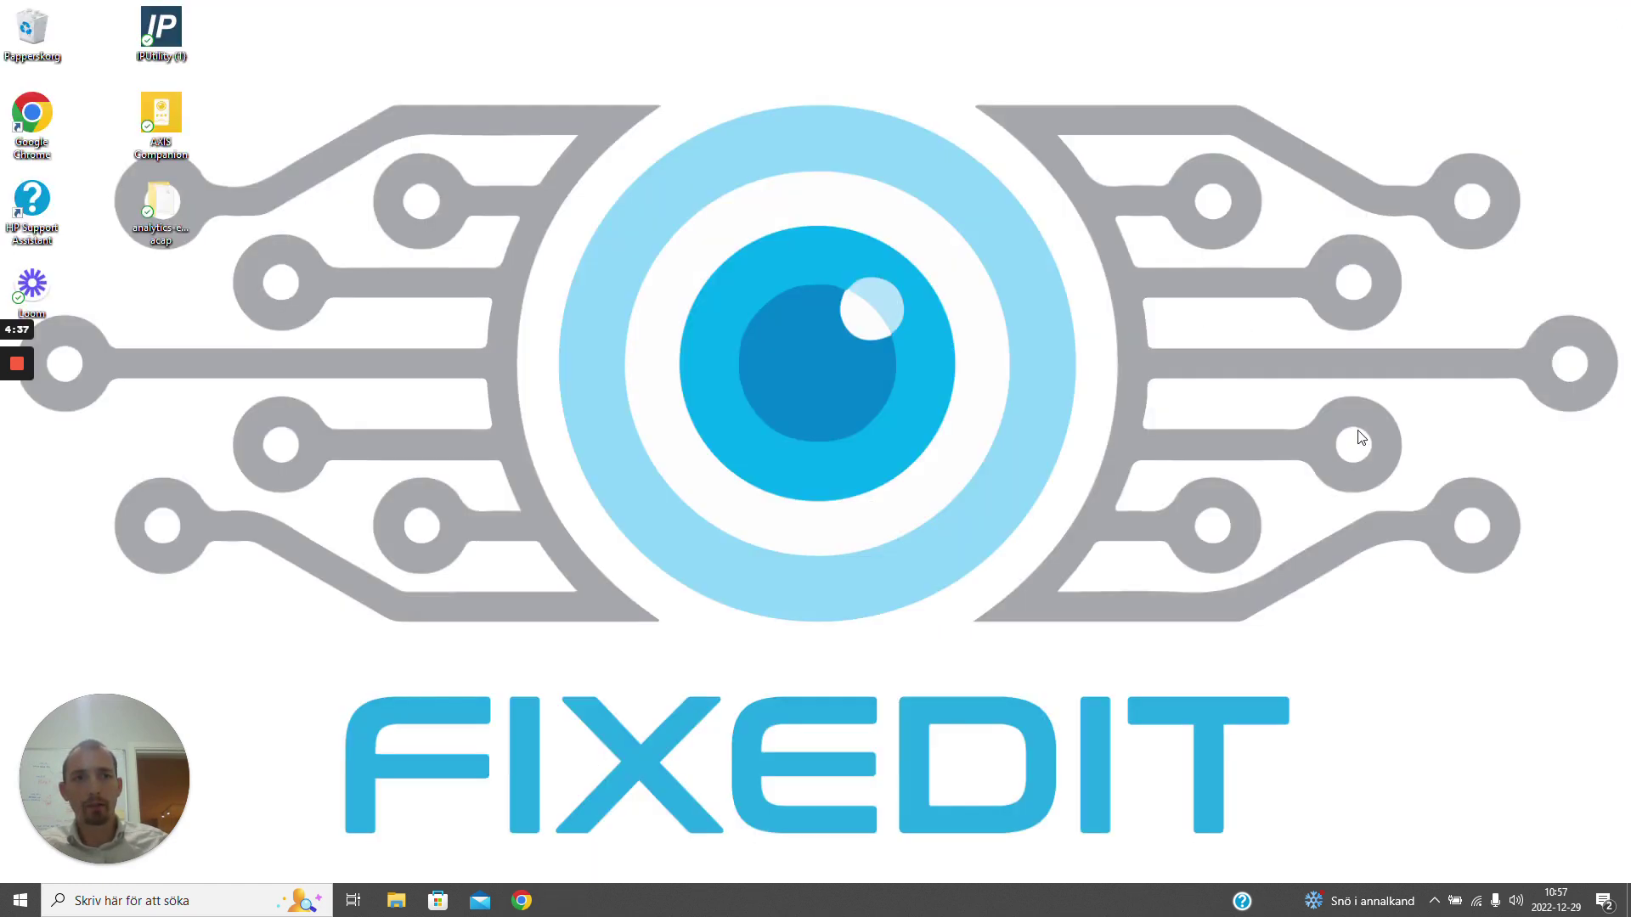
click(1470, 899)
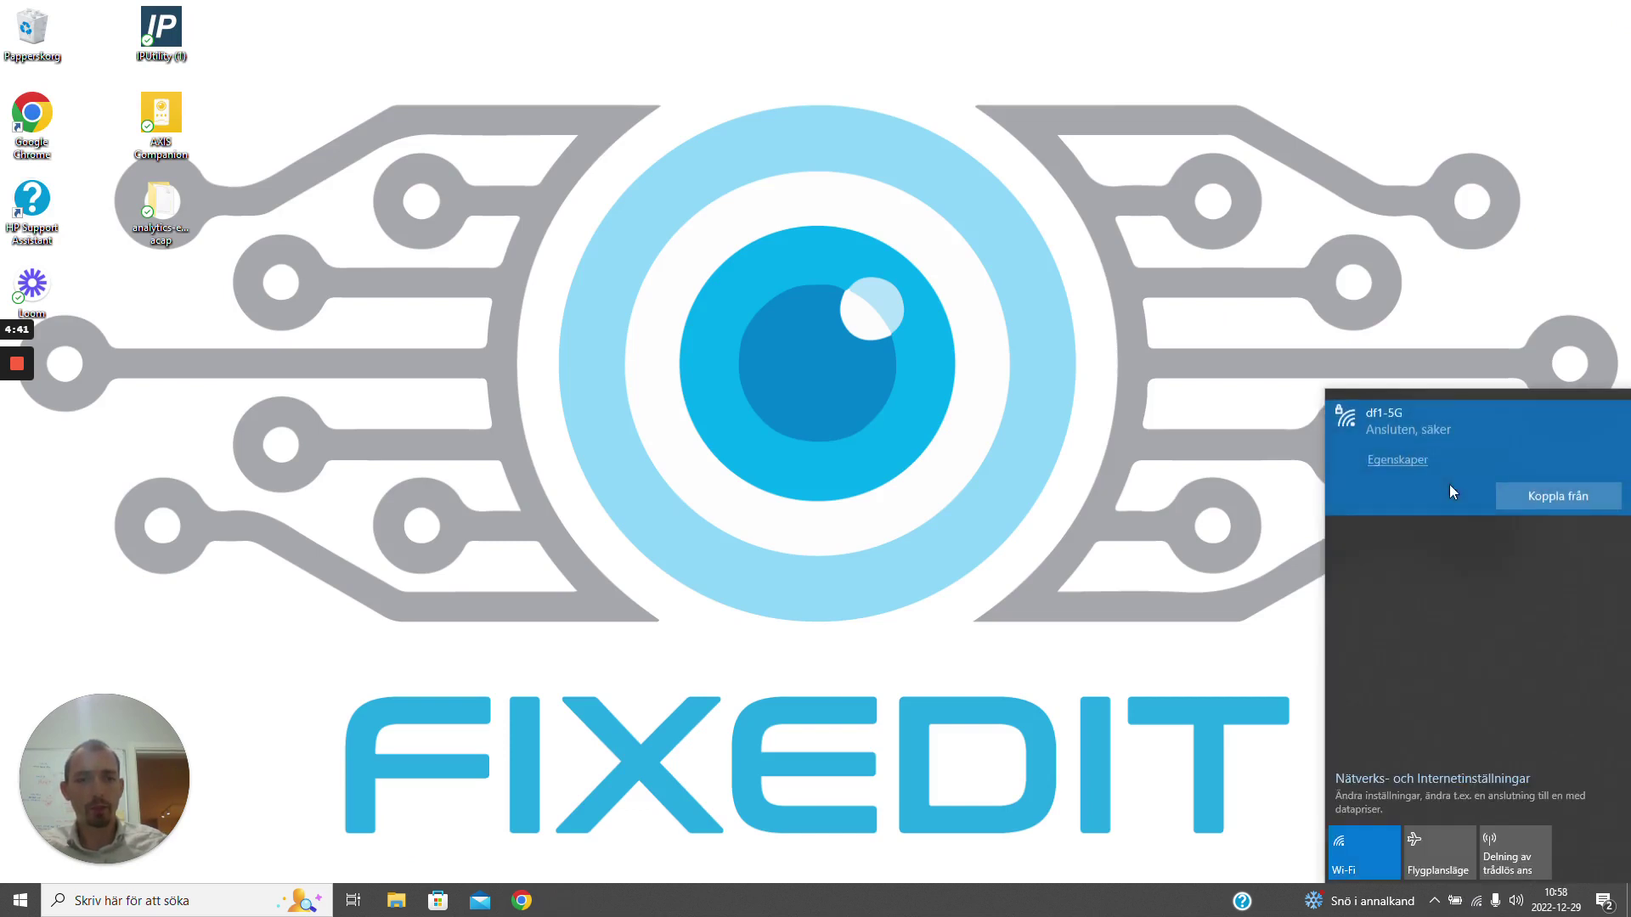
click(1422, 537)
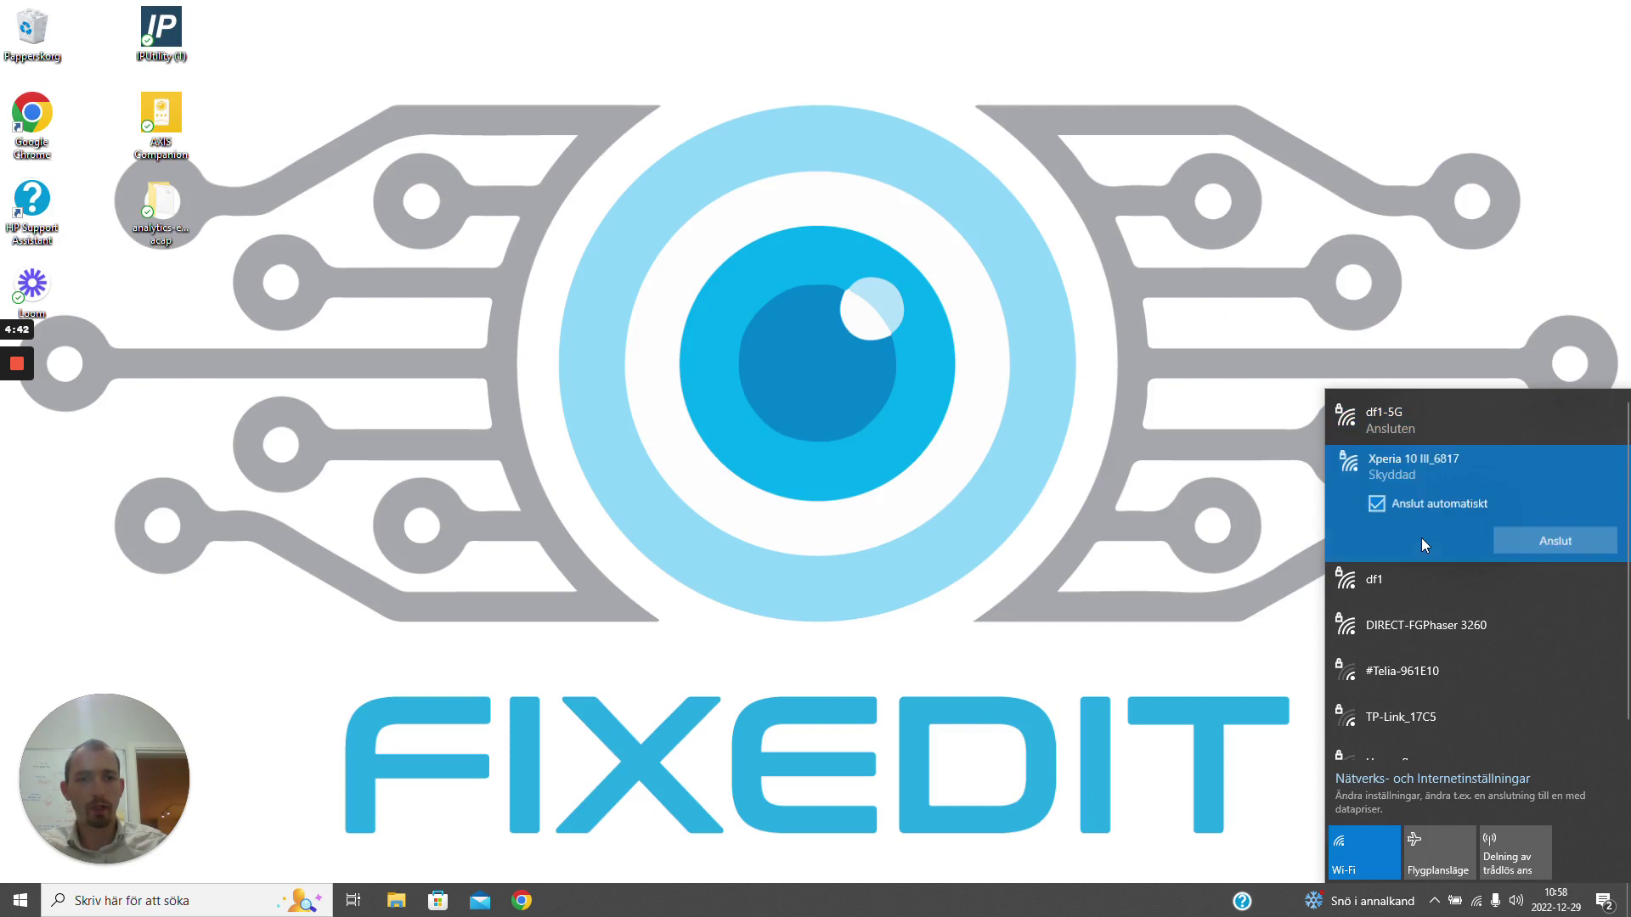
click(1537, 540)
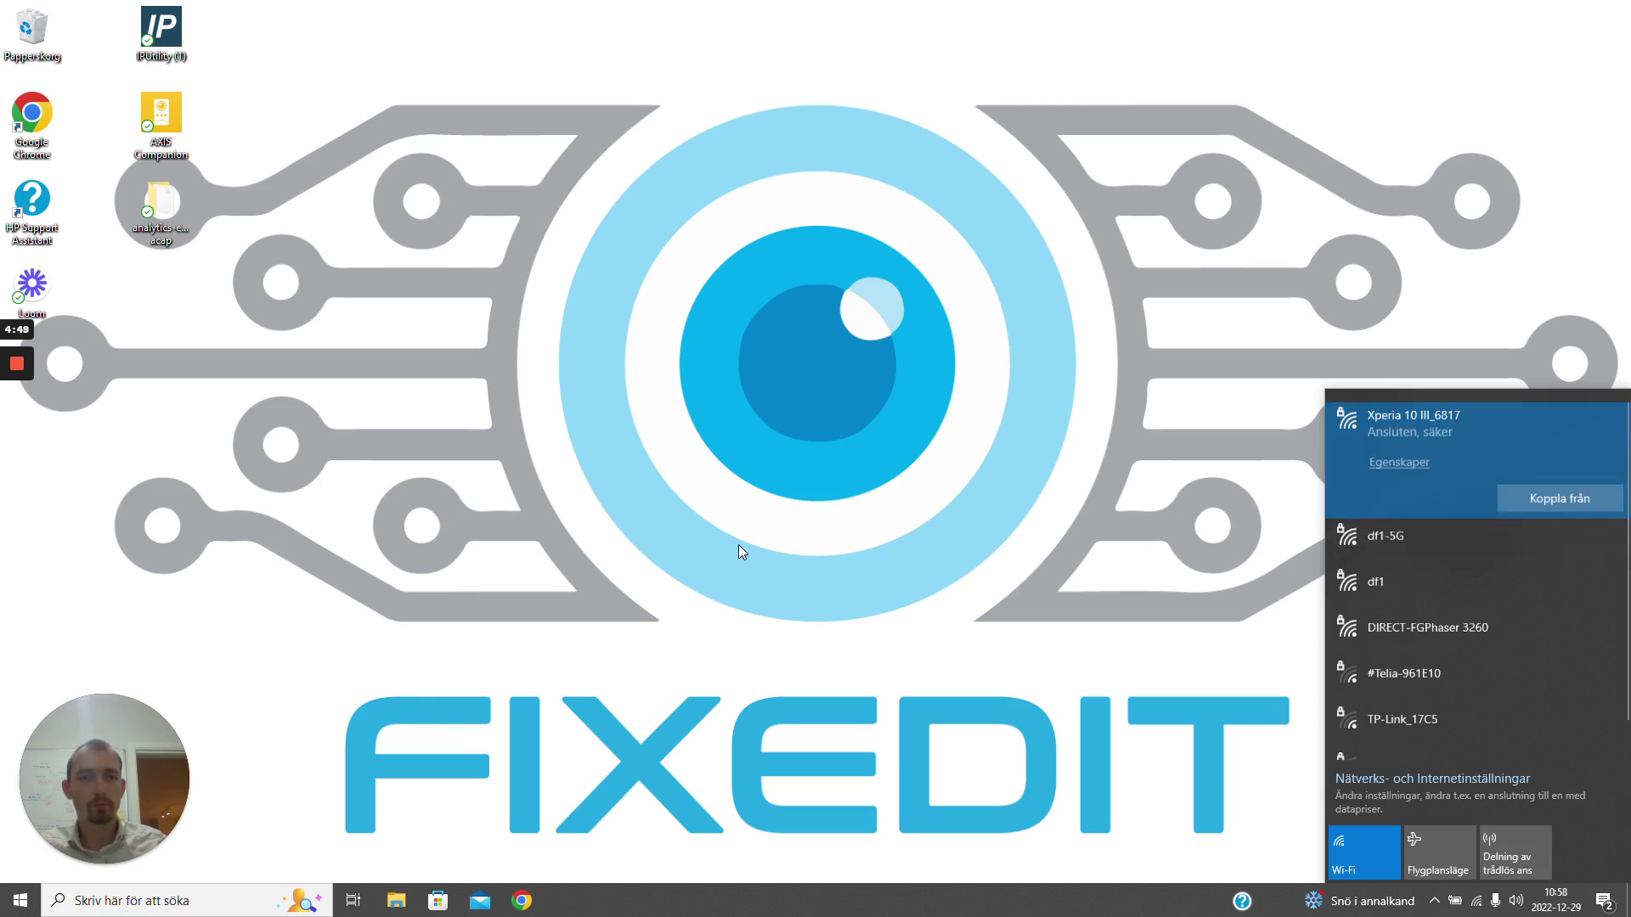
click(645, 527)
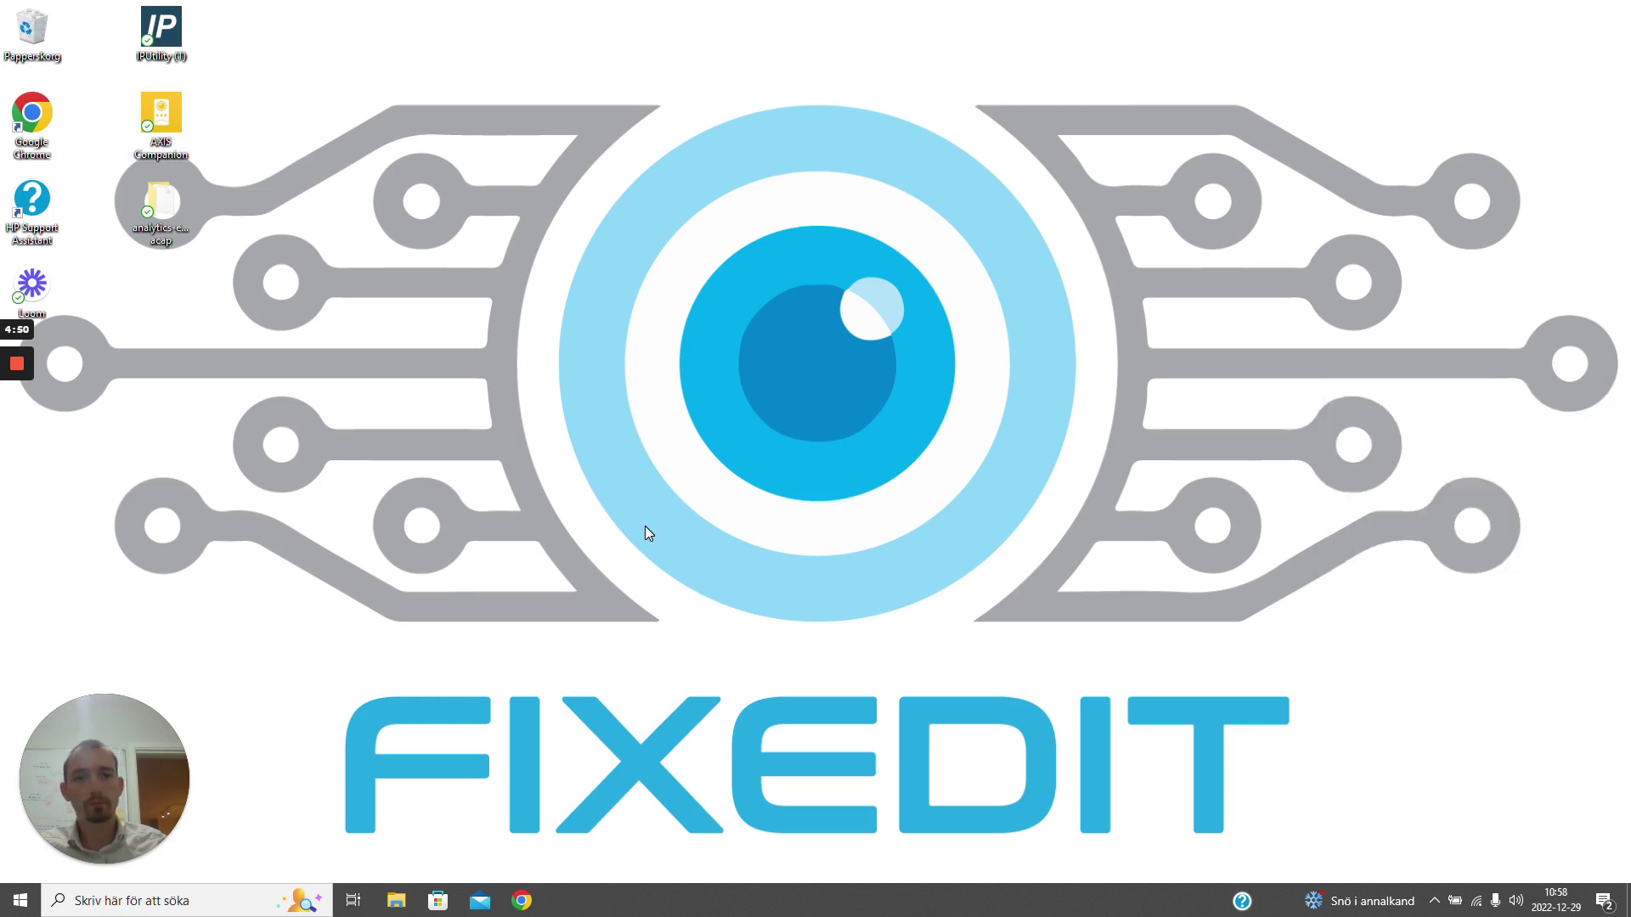
- Rescan in IP Utility, find no cameras on the hotspot, then relaunch AXIS Companion
click(160, 31)
double_click(161, 32)
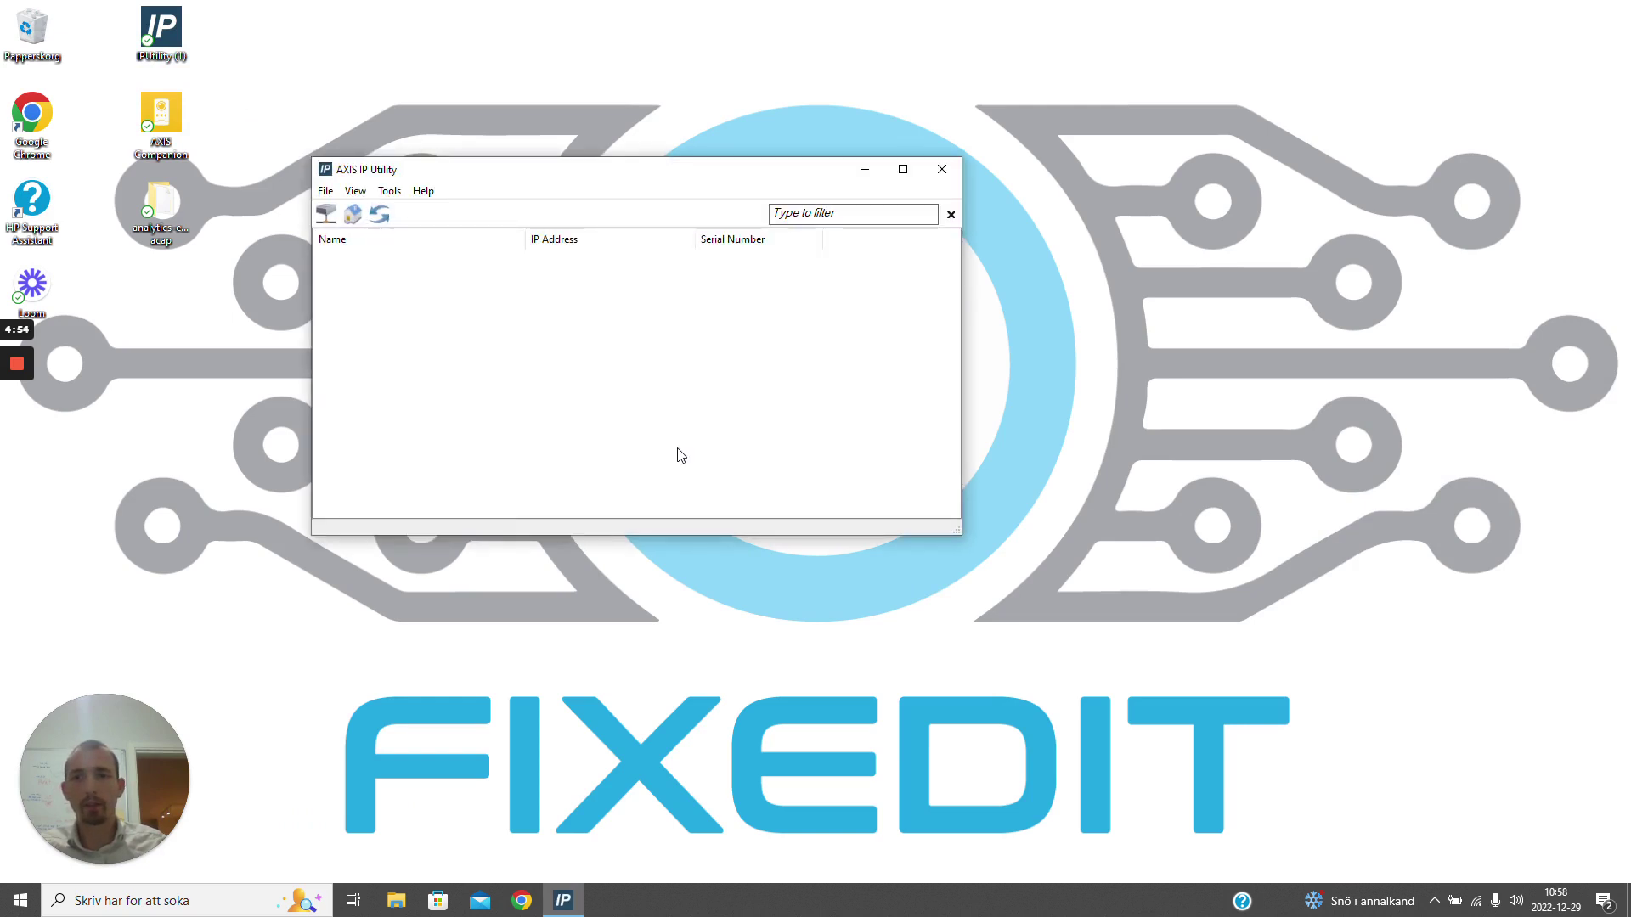
click(381, 218)
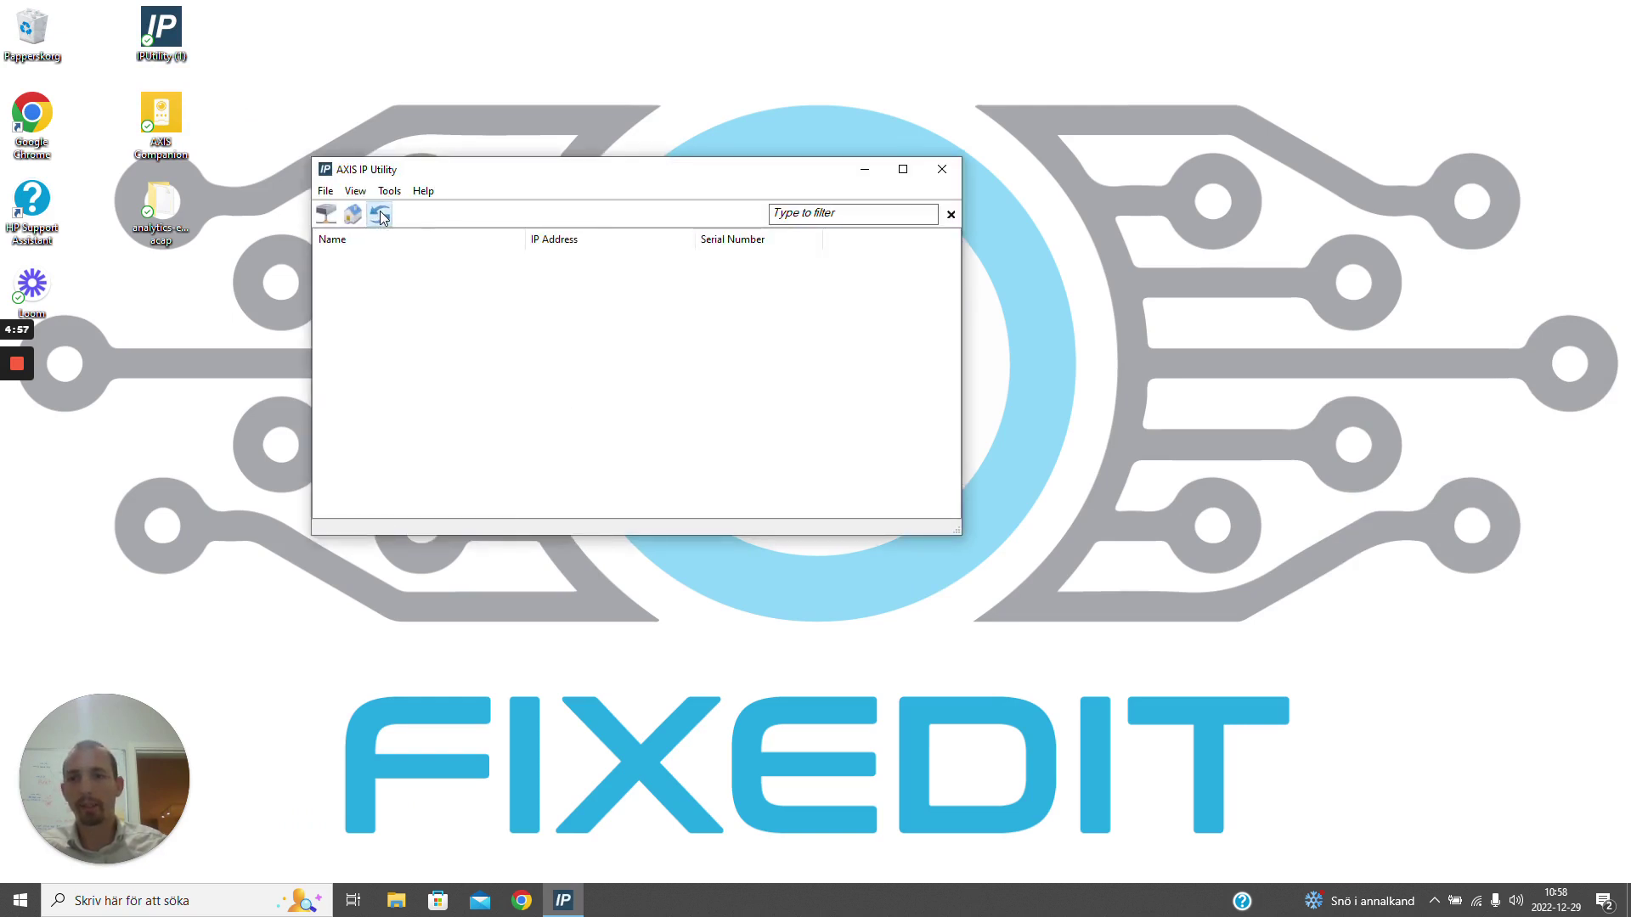
click(951, 175)
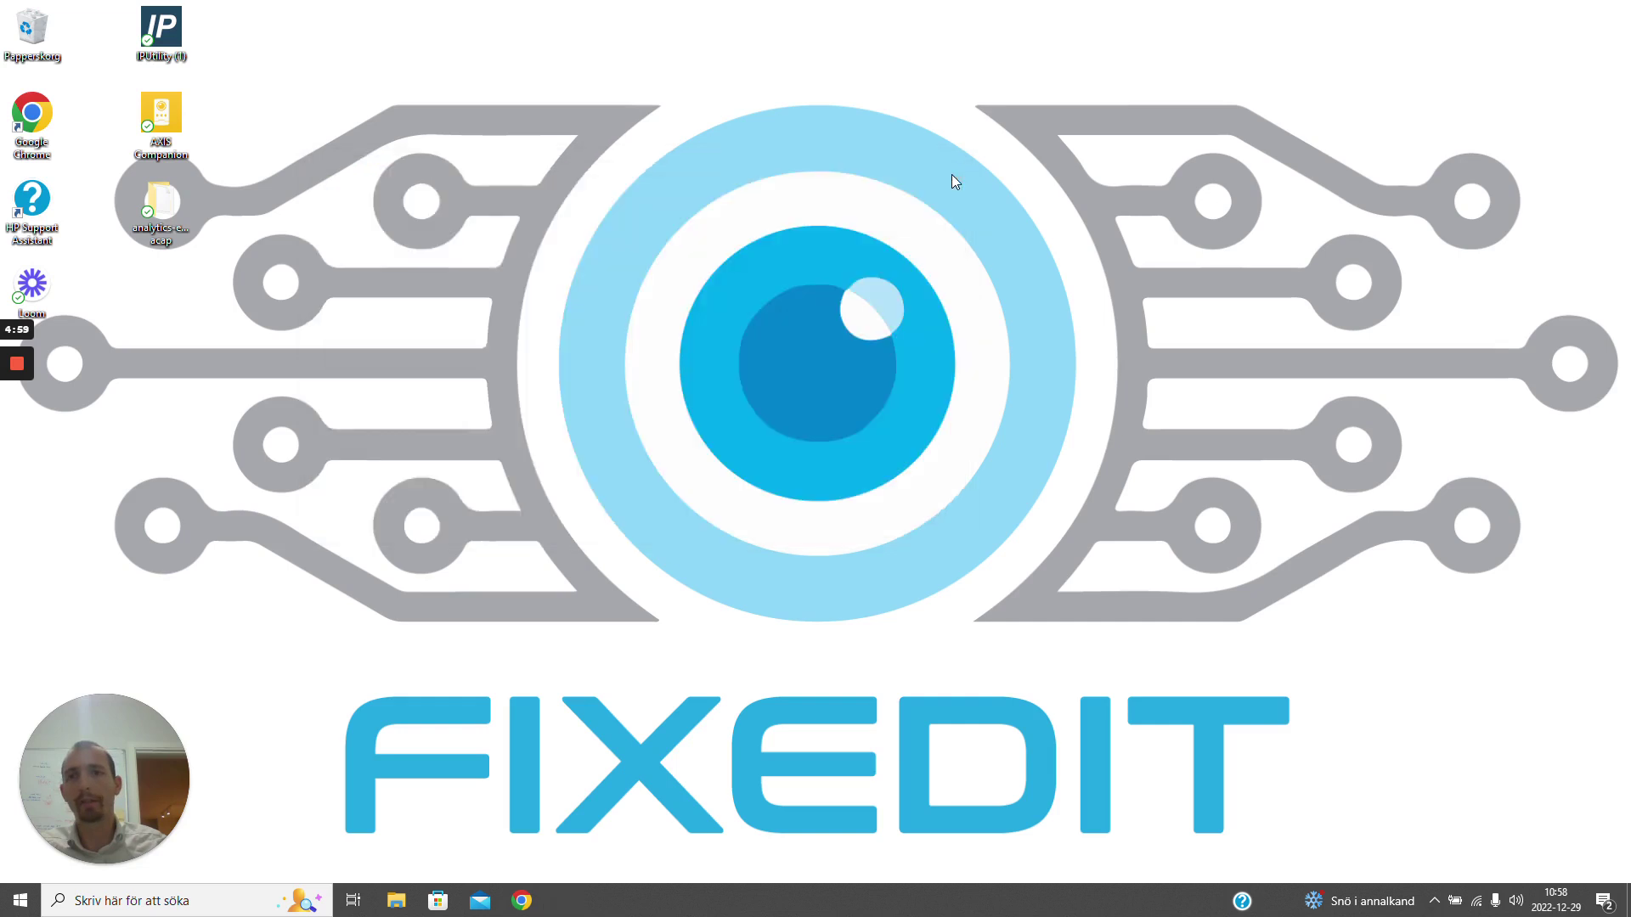
double_click(166, 117)
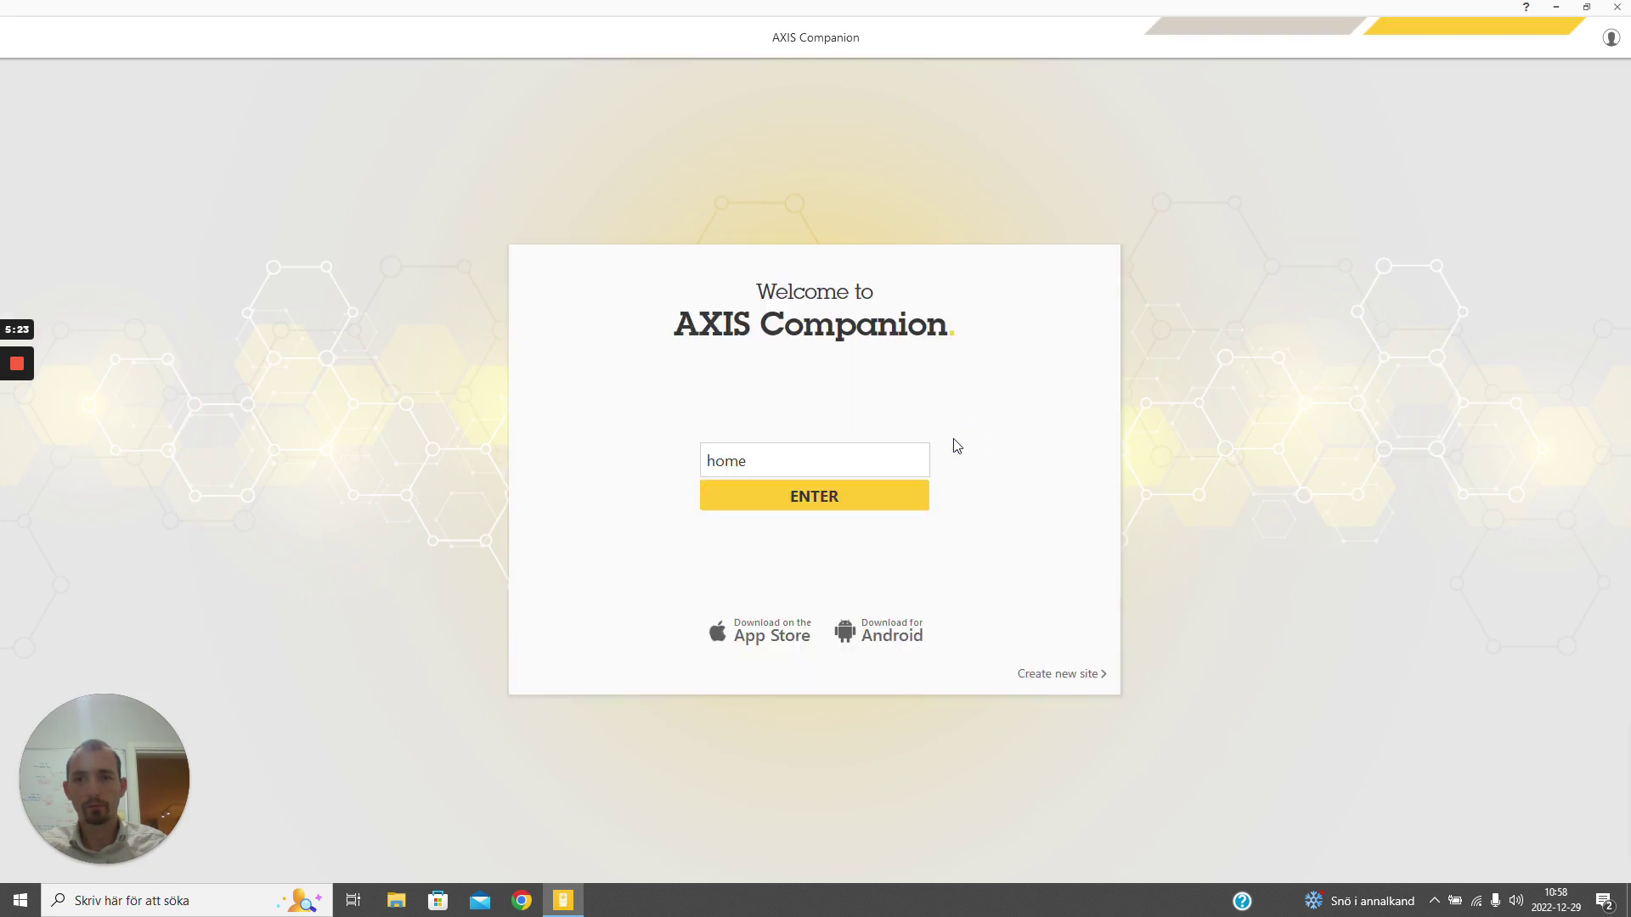
- Enter the home site remotely and show fisheye camera B8A44F320AB9 in Live view
click(866, 499)
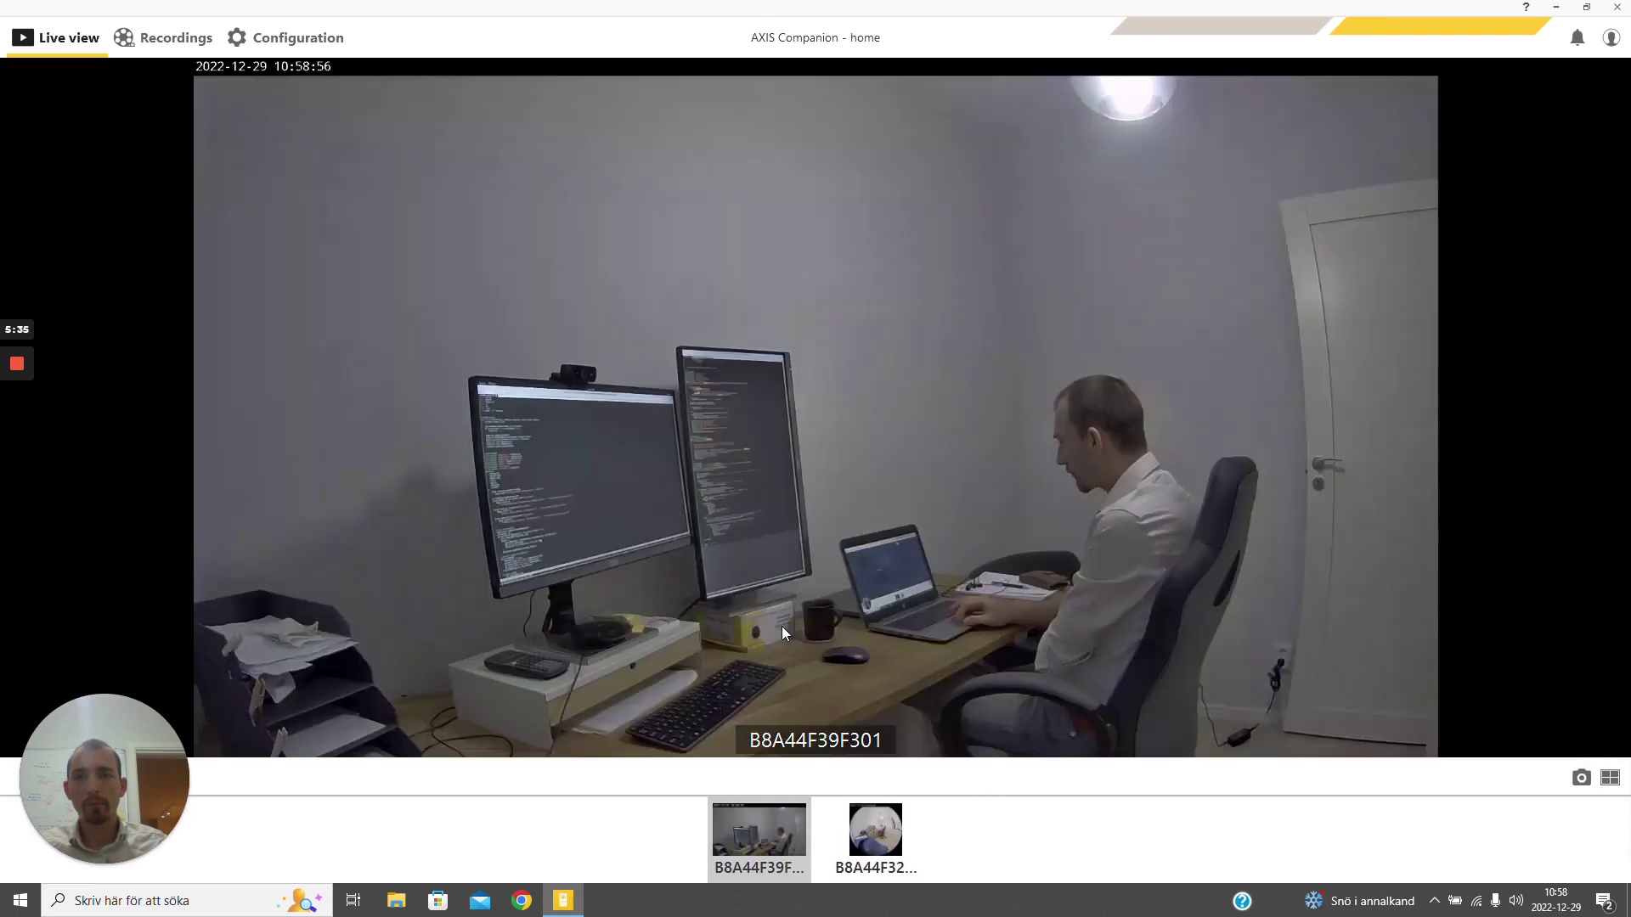
click(876, 841)
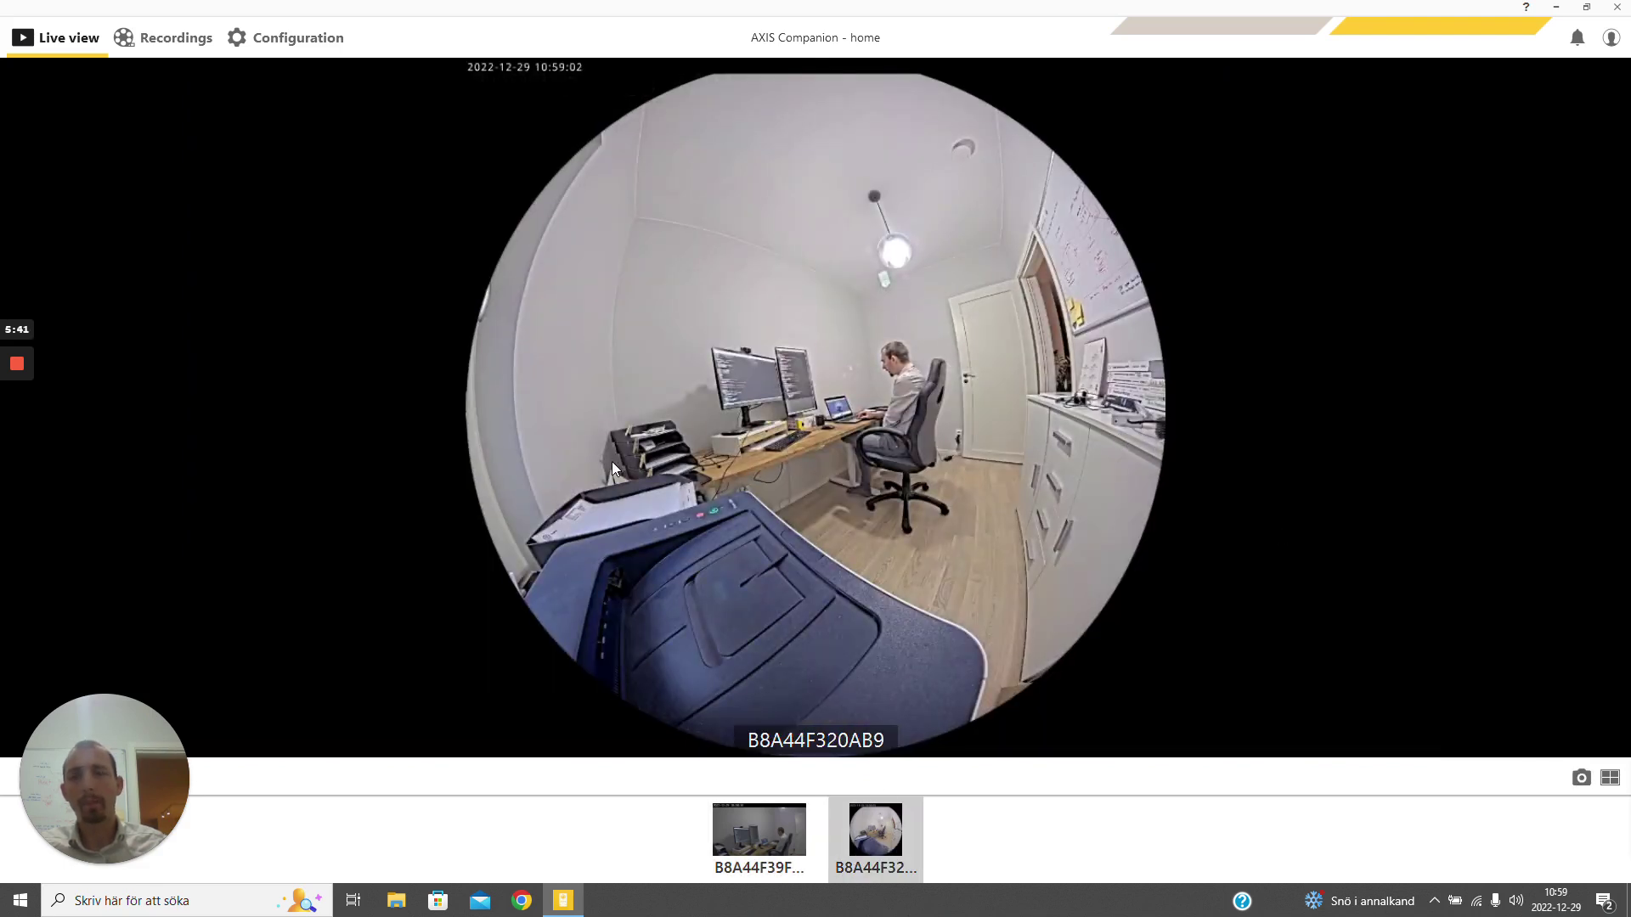
- Run a firmware upgrade check from the camera list, which finds all devices up-to-date
click(303, 44)
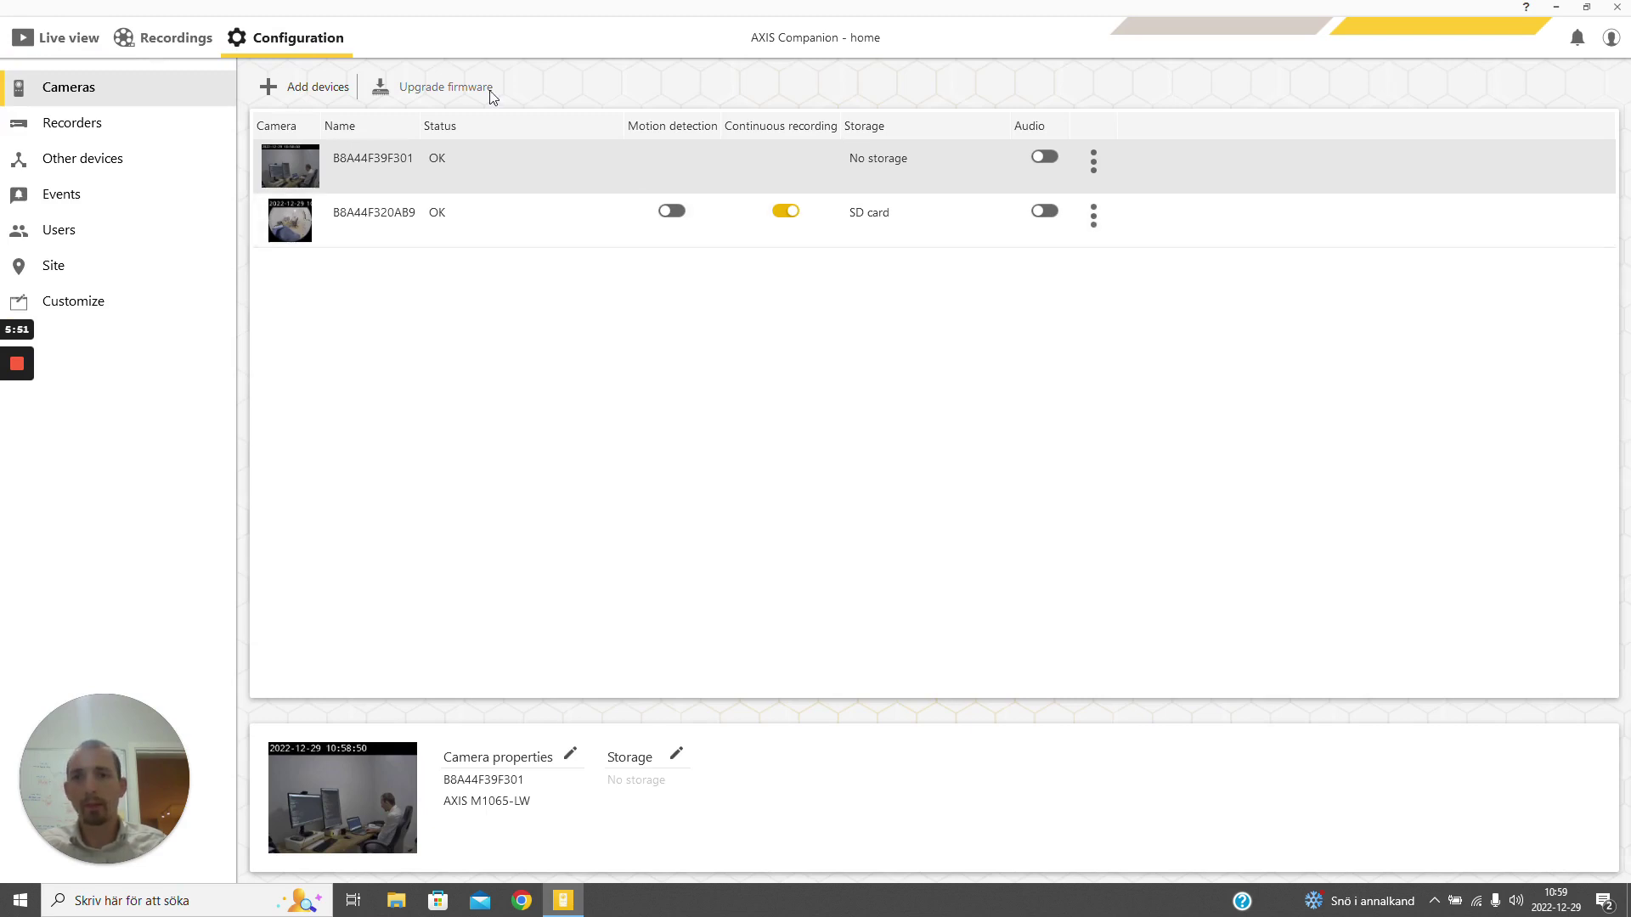
click(419, 95)
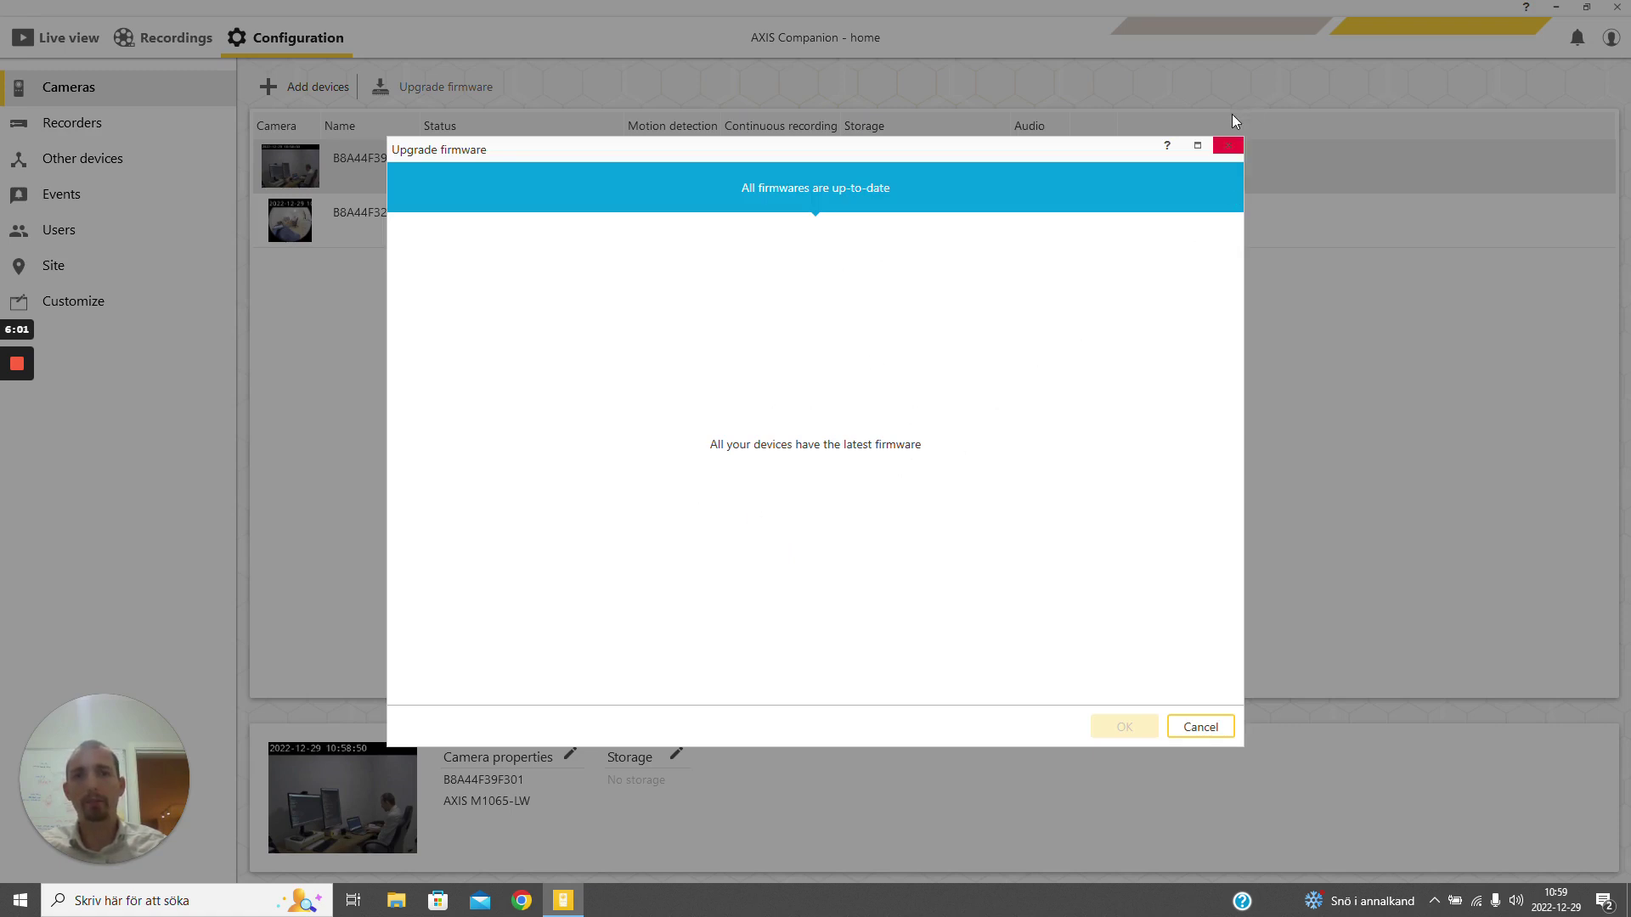
click(1227, 145)
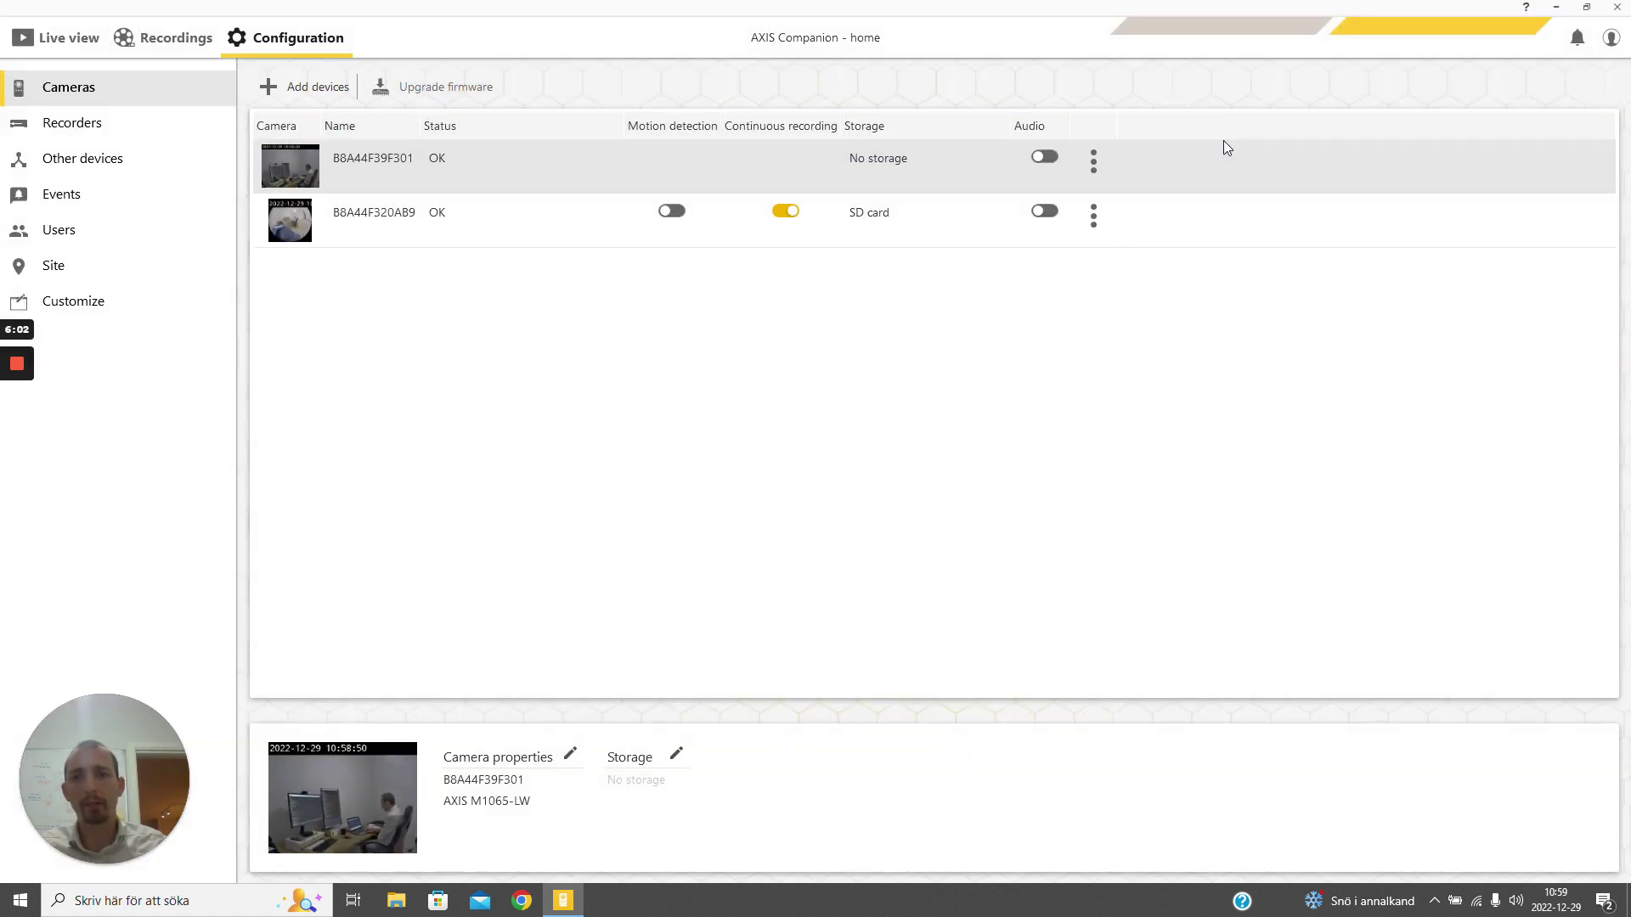
- Choose Advanced settings for camera B8A44F320AB9 and accept the warning
click(1093, 216)
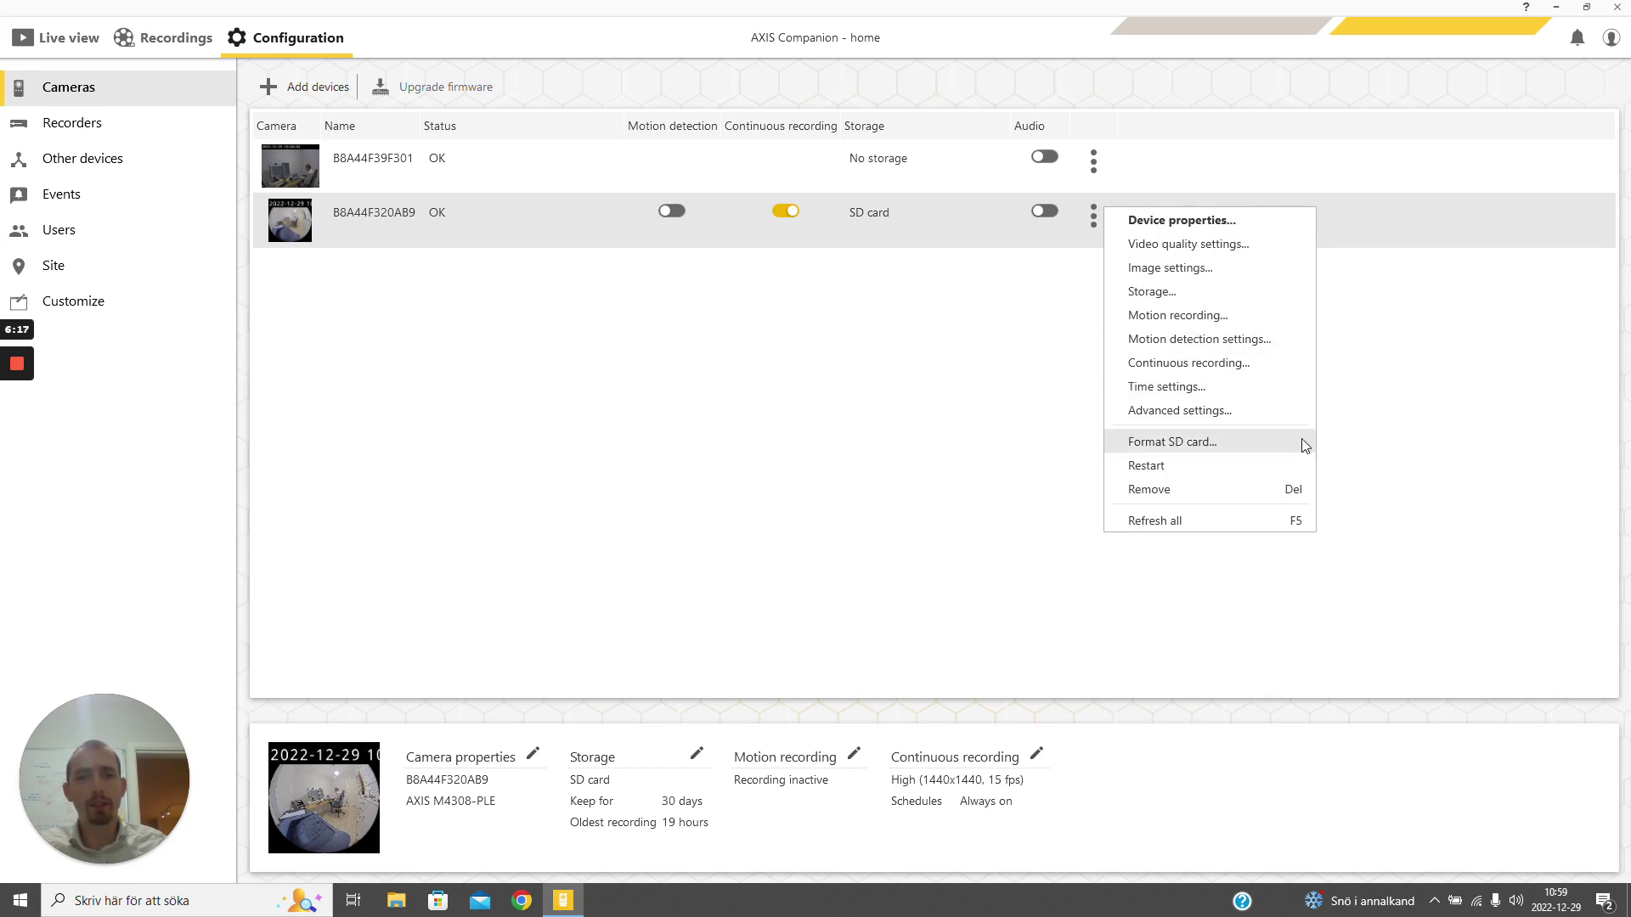
click(1175, 415)
click(949, 513)
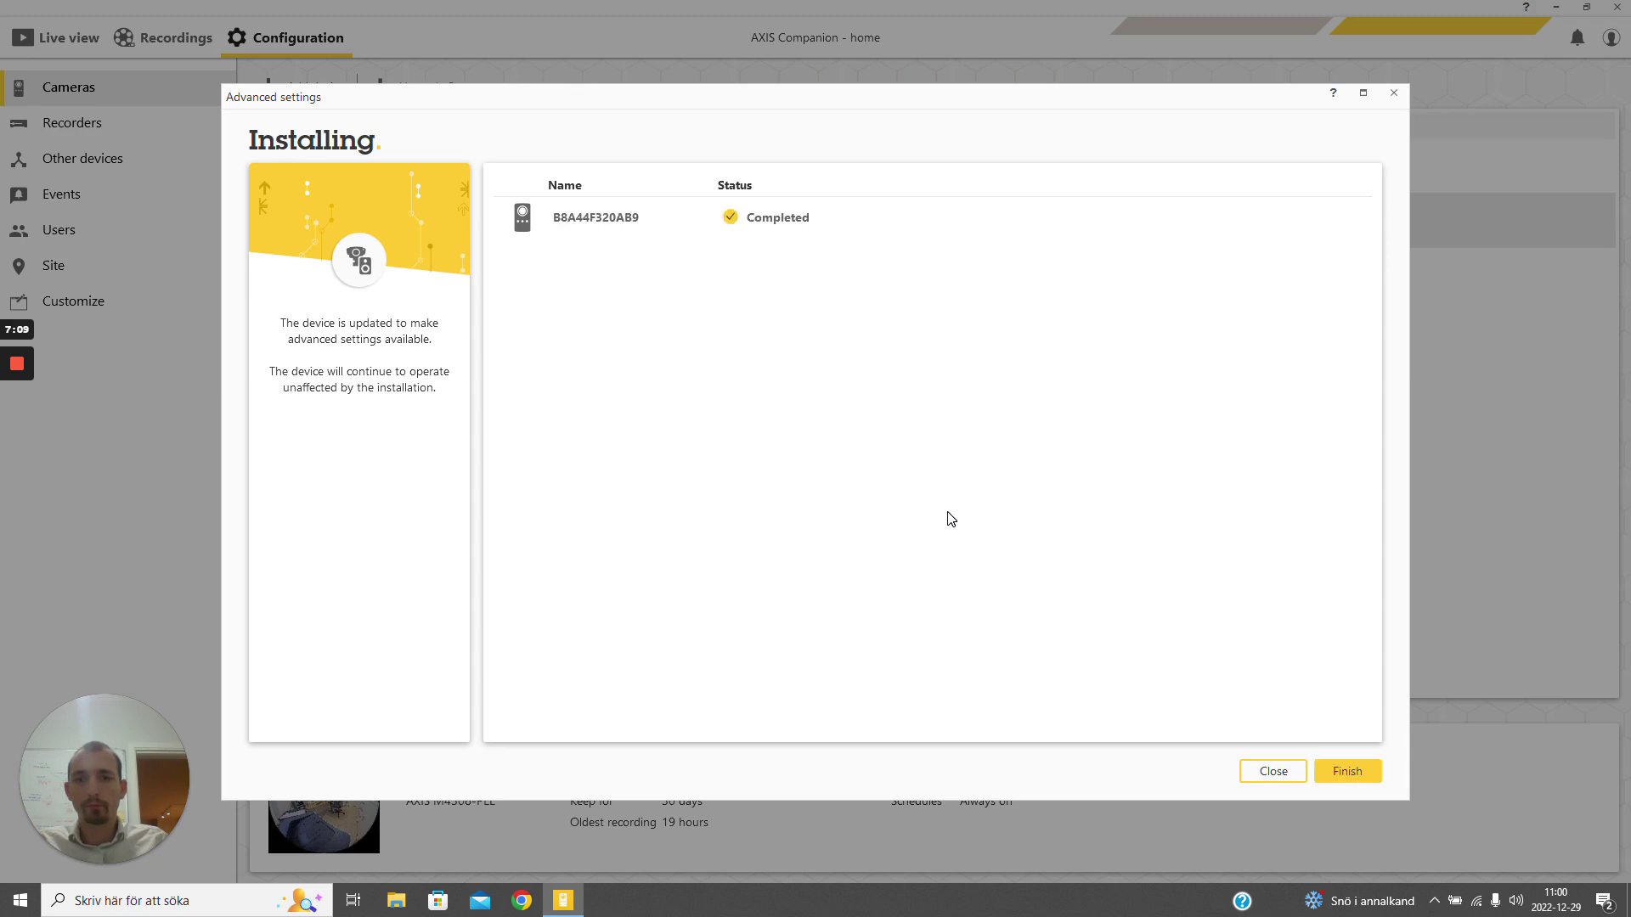
- Finish the advanced settings installer and move the loading Advanced settings window right
click(1357, 768)
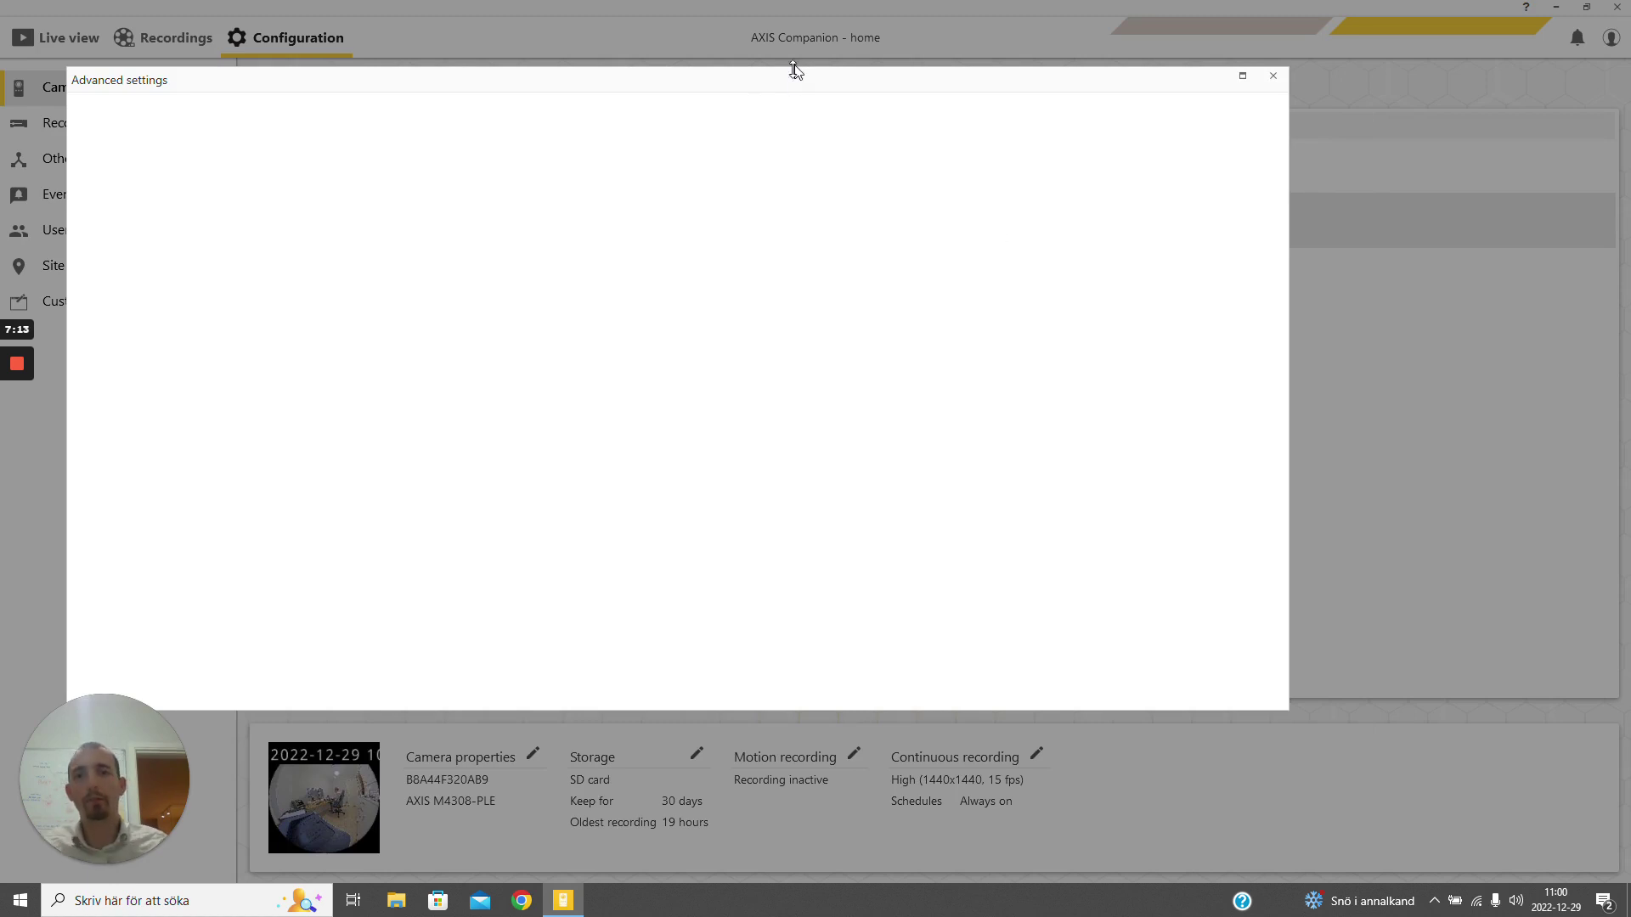
drag(795, 82, 986, 80)
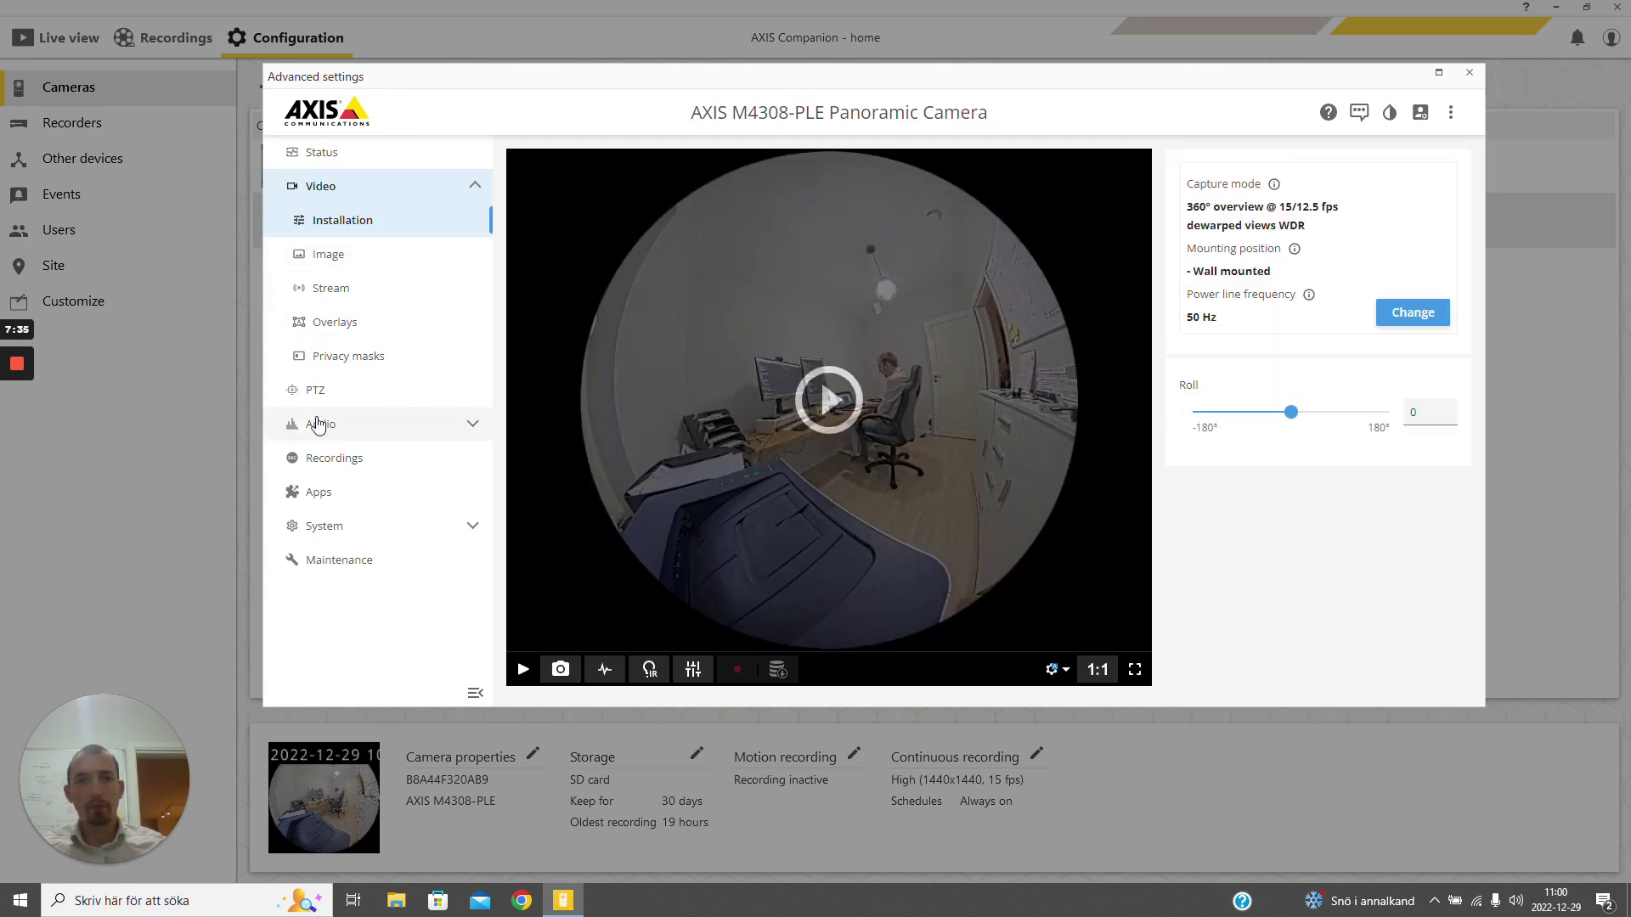
- Open the Apps page of the M4308-PLE and browse its six installed apps, including SSHConnector and Docker Daemon
click(319, 508)
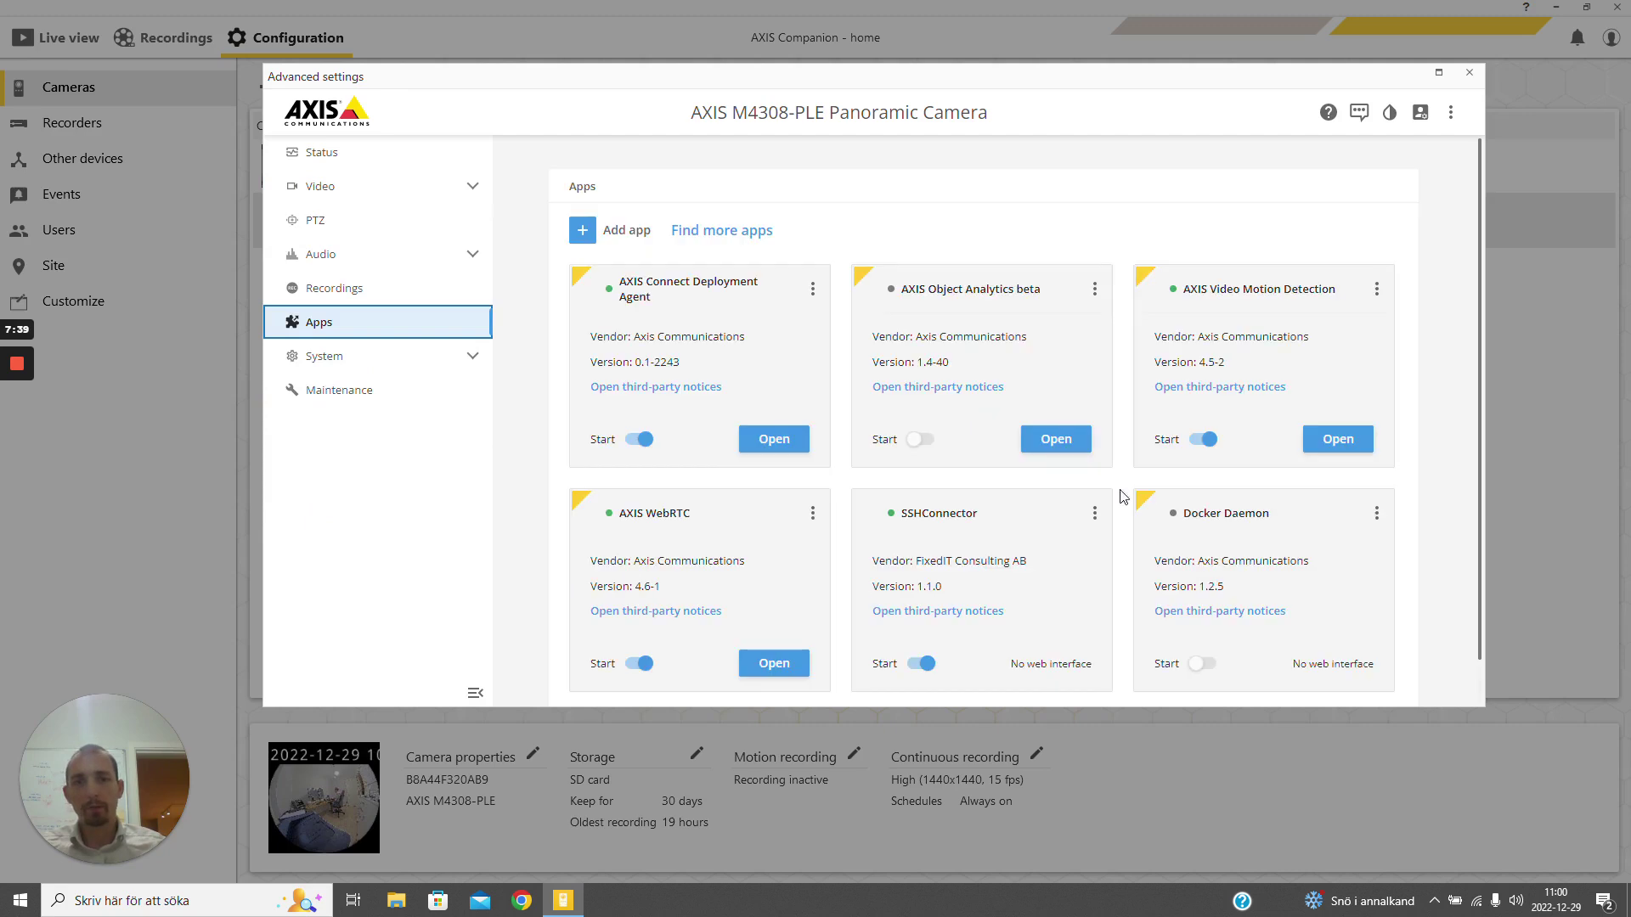
scroll(1152, 493, down, 2)
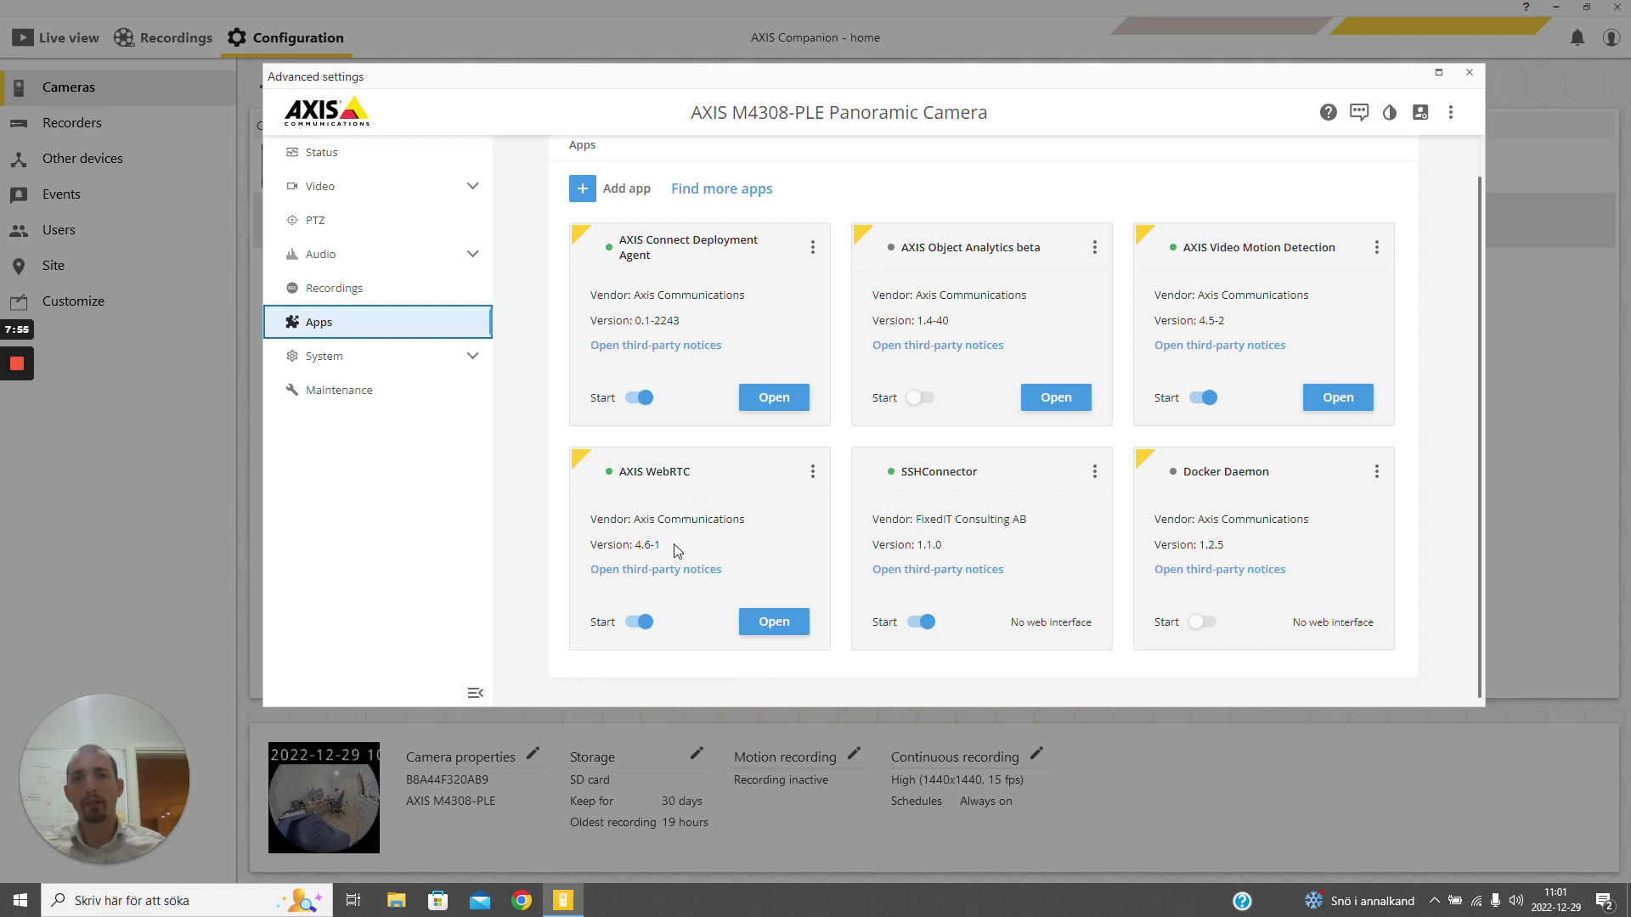
scroll(717, 354, up, 1)
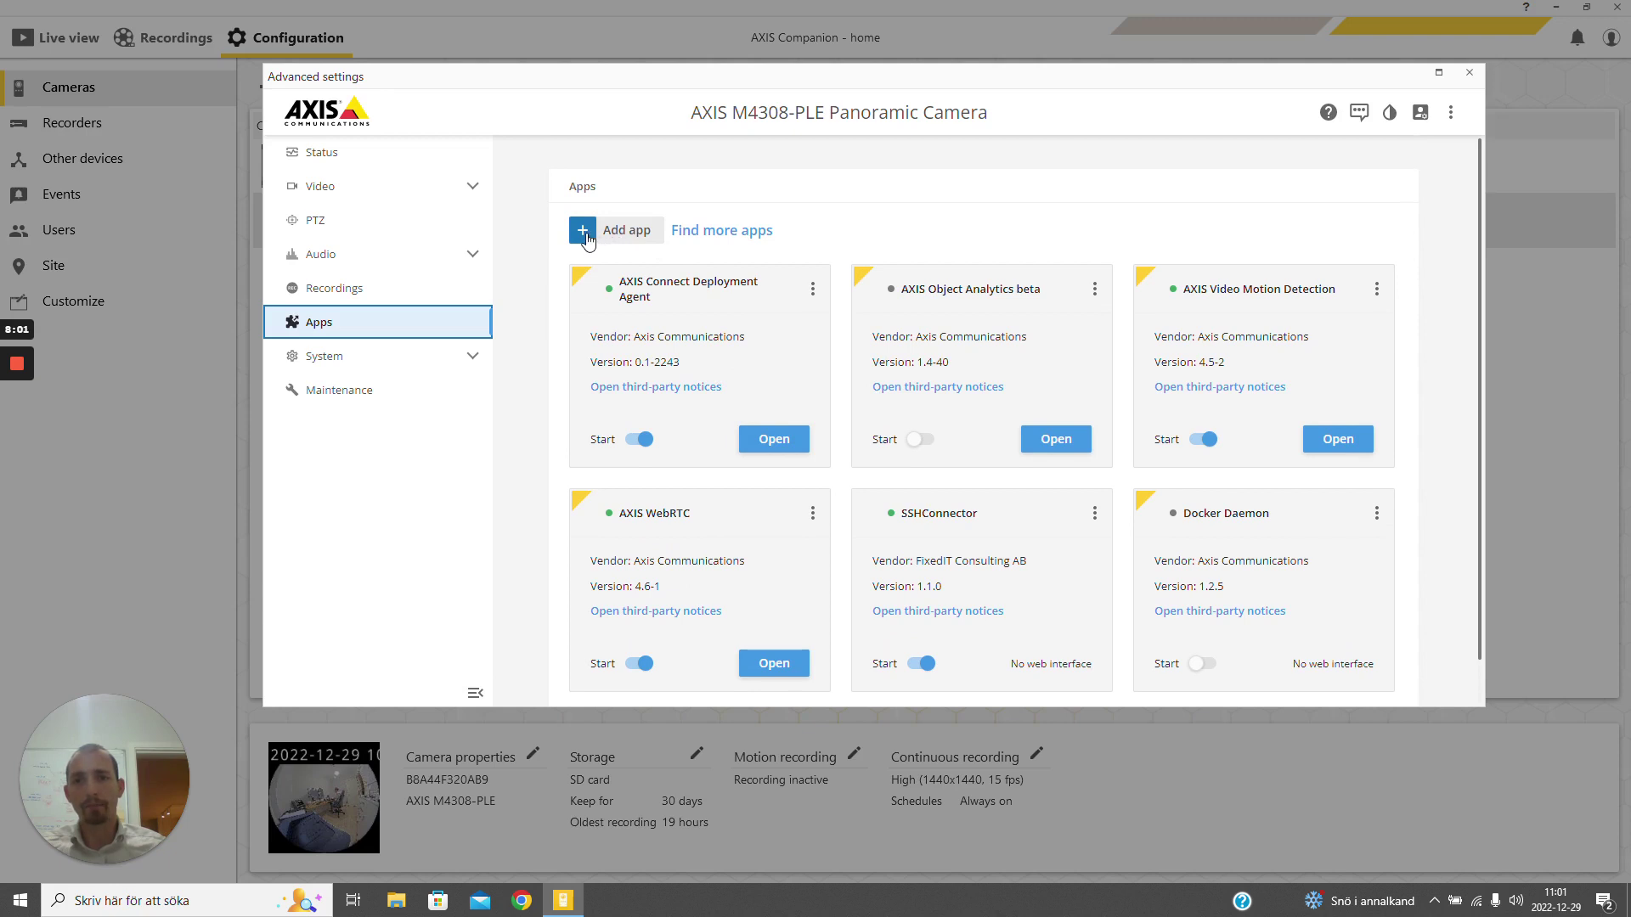
- Add and install the analytics_engine_1_0_0_armv7hf.eap package on the camera
click(584, 236)
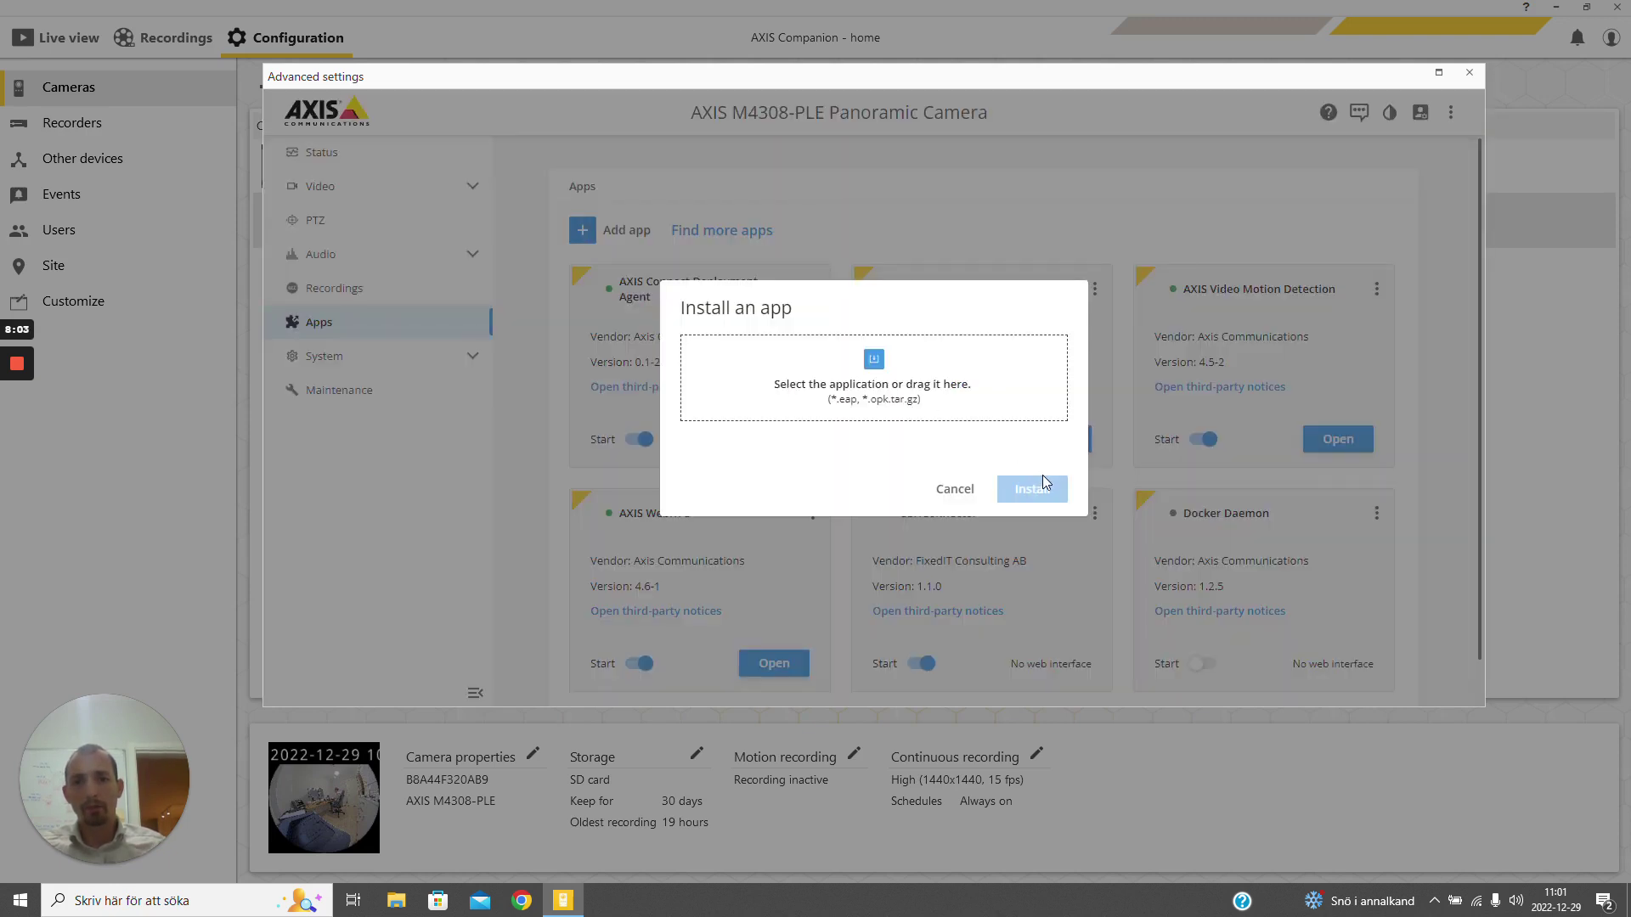
click(899, 391)
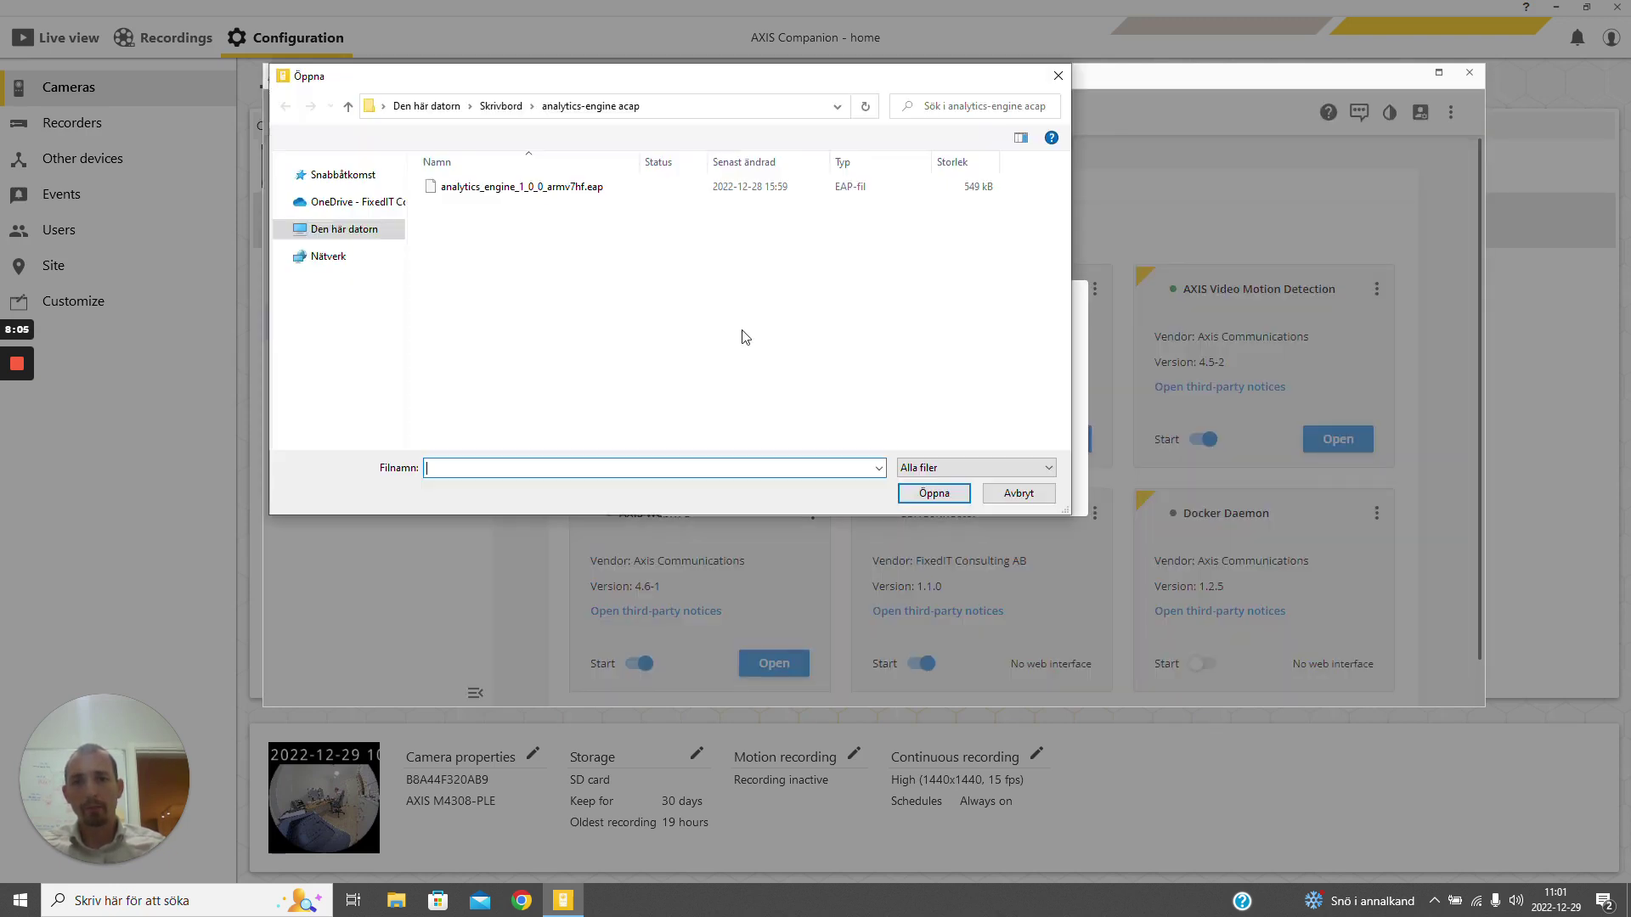
click(507, 189)
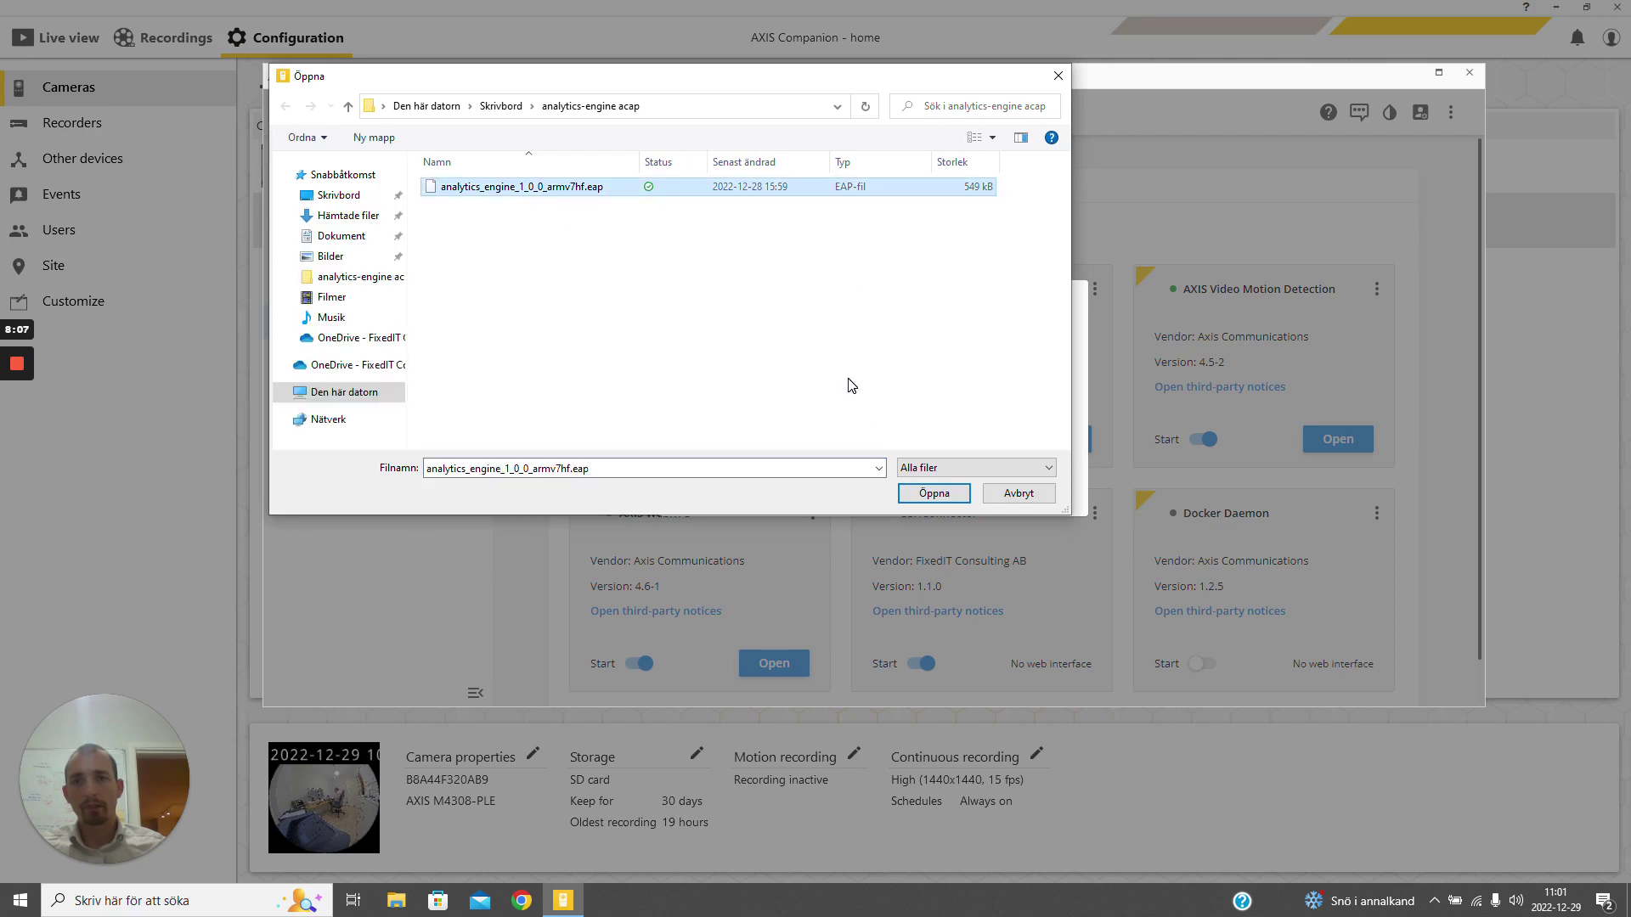
click(933, 494)
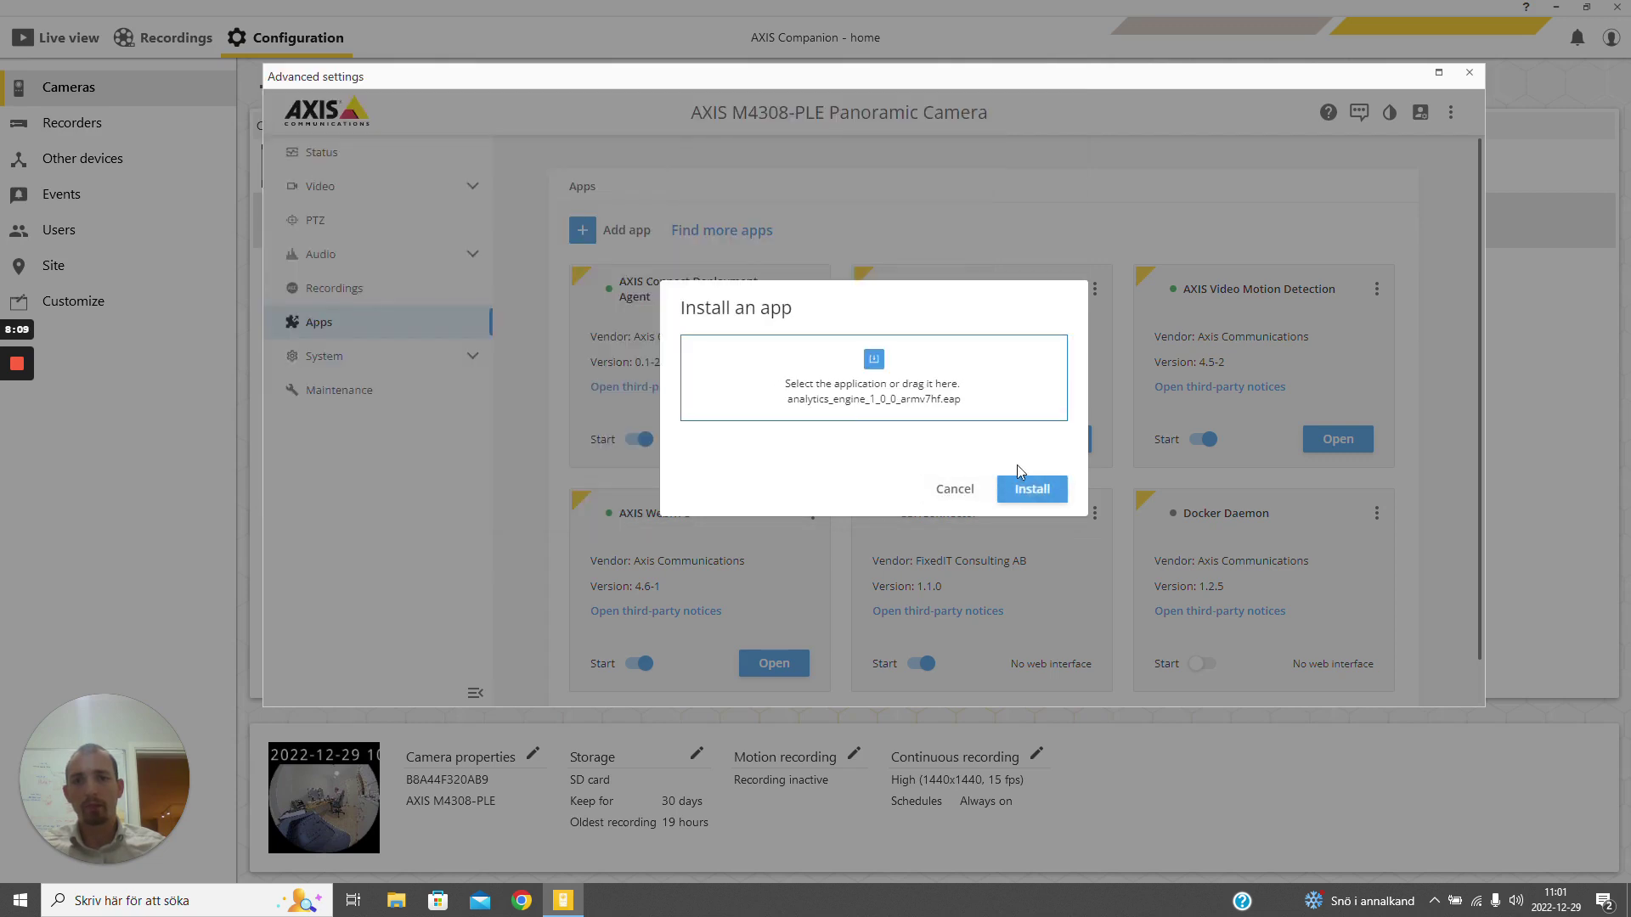
click(1052, 491)
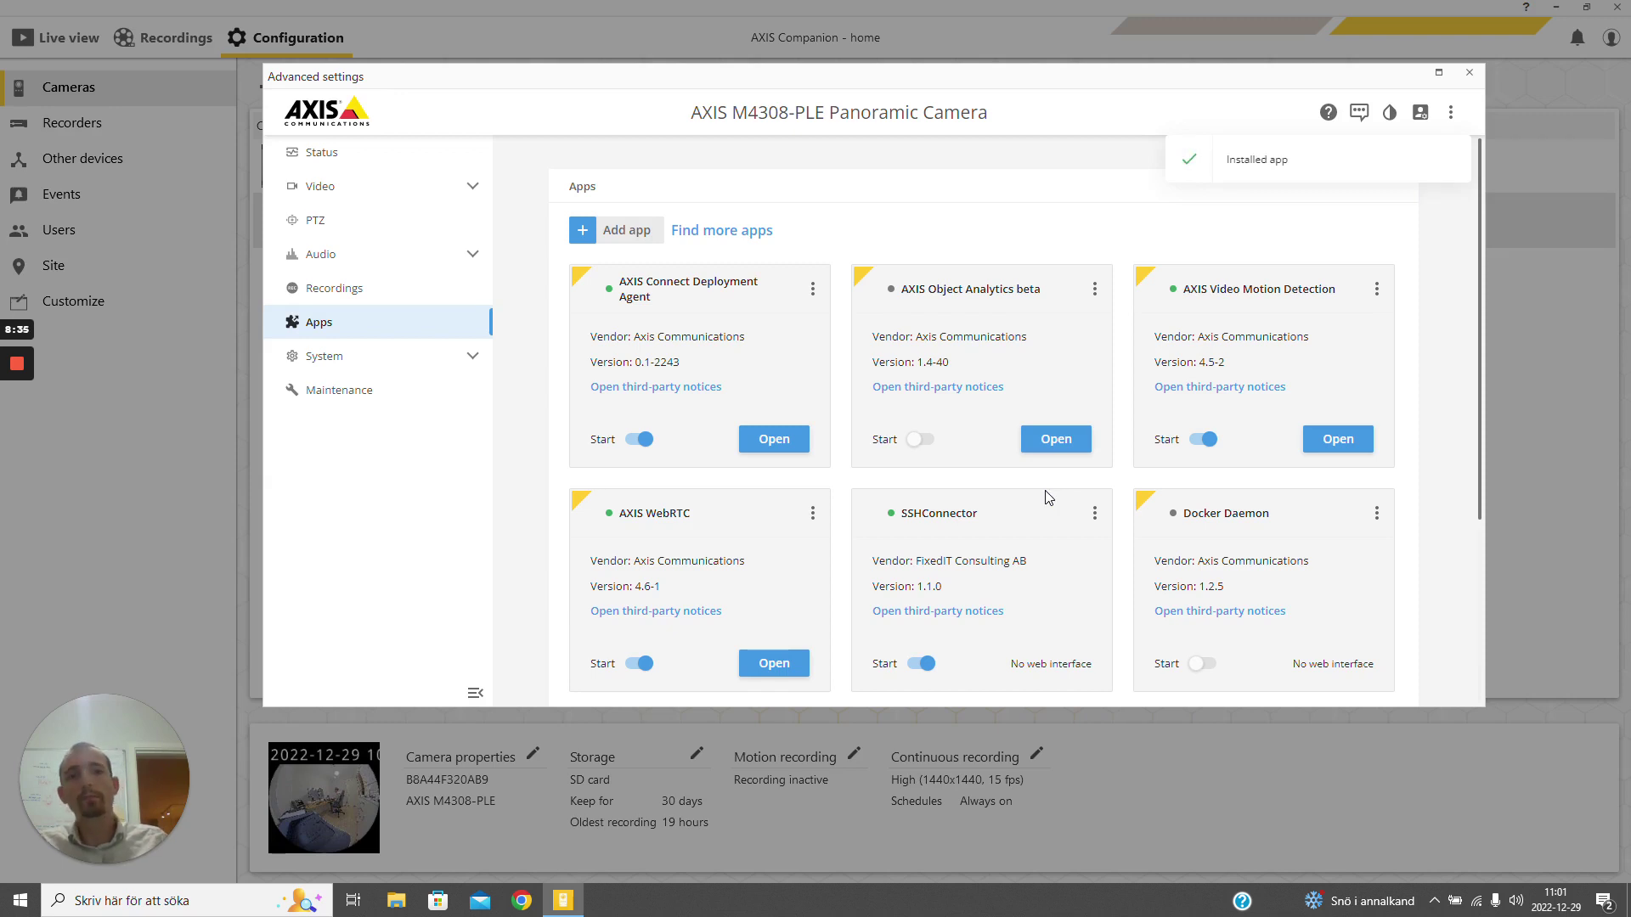
- Switch on analytics_engine 1.0.0 and review its app log for the web server starting
scroll(878, 564, down, 3)
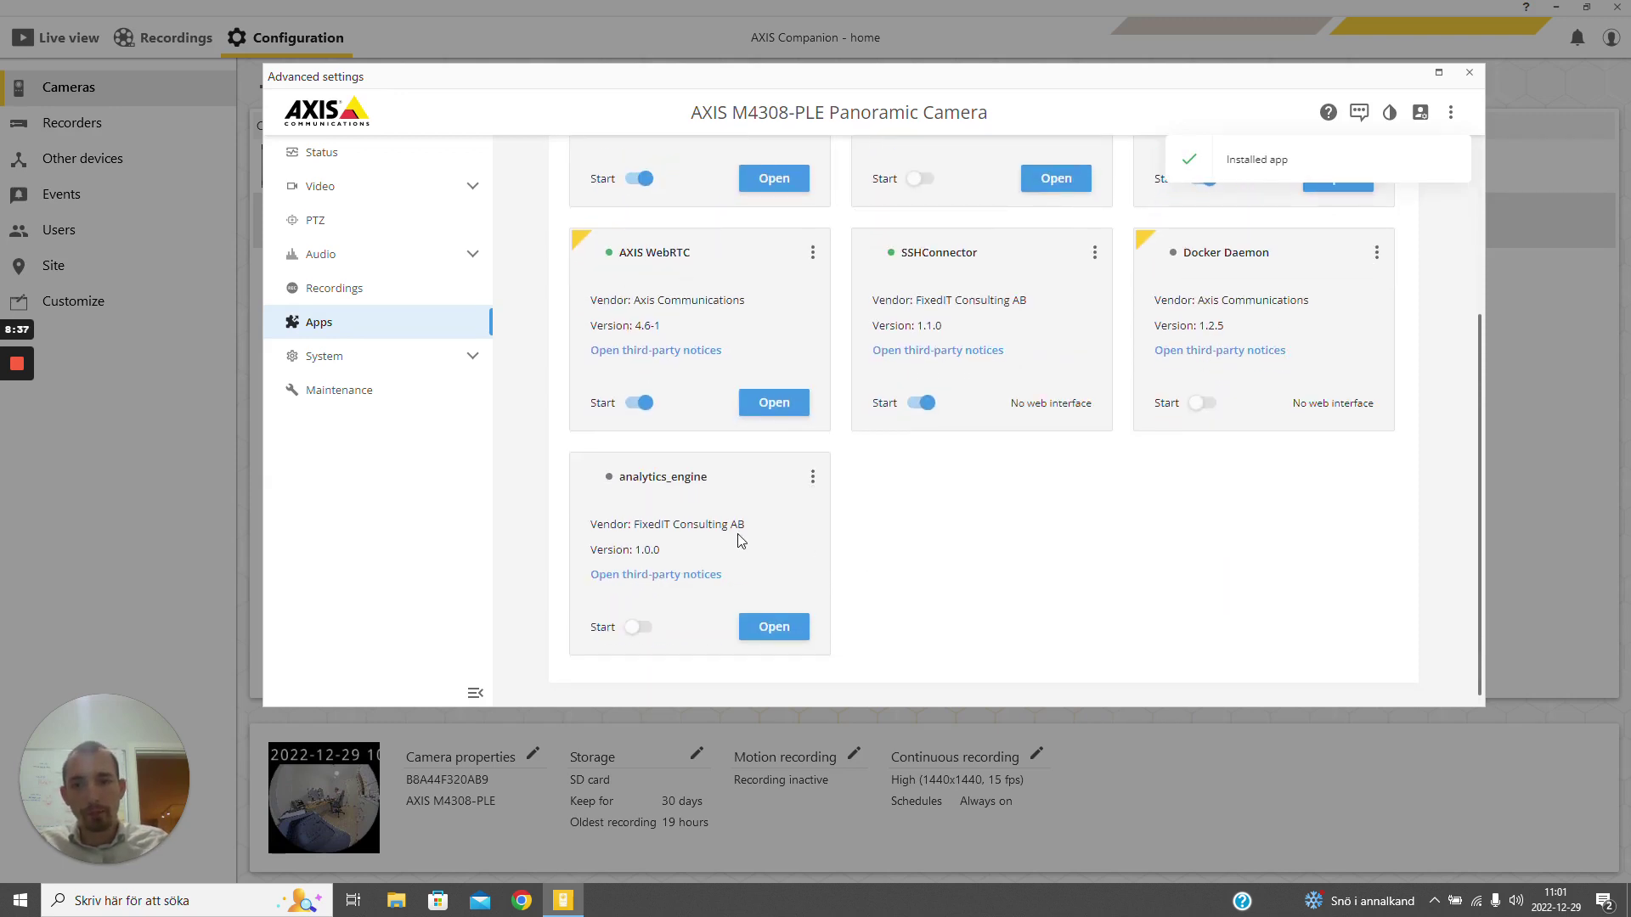
click(639, 629)
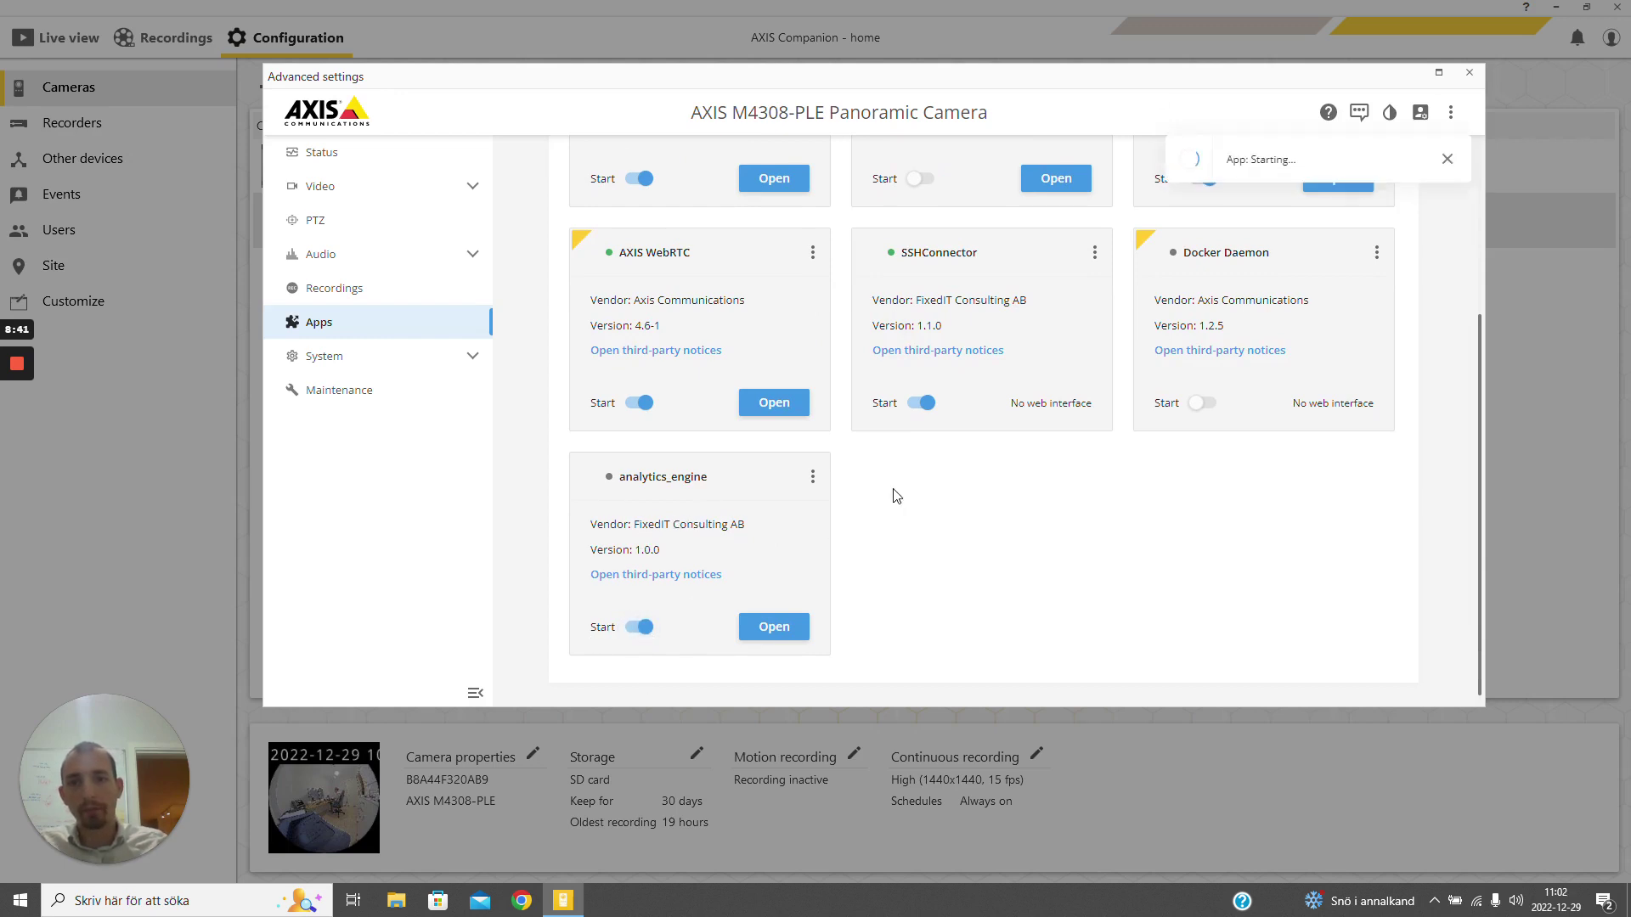
click(813, 483)
click(849, 510)
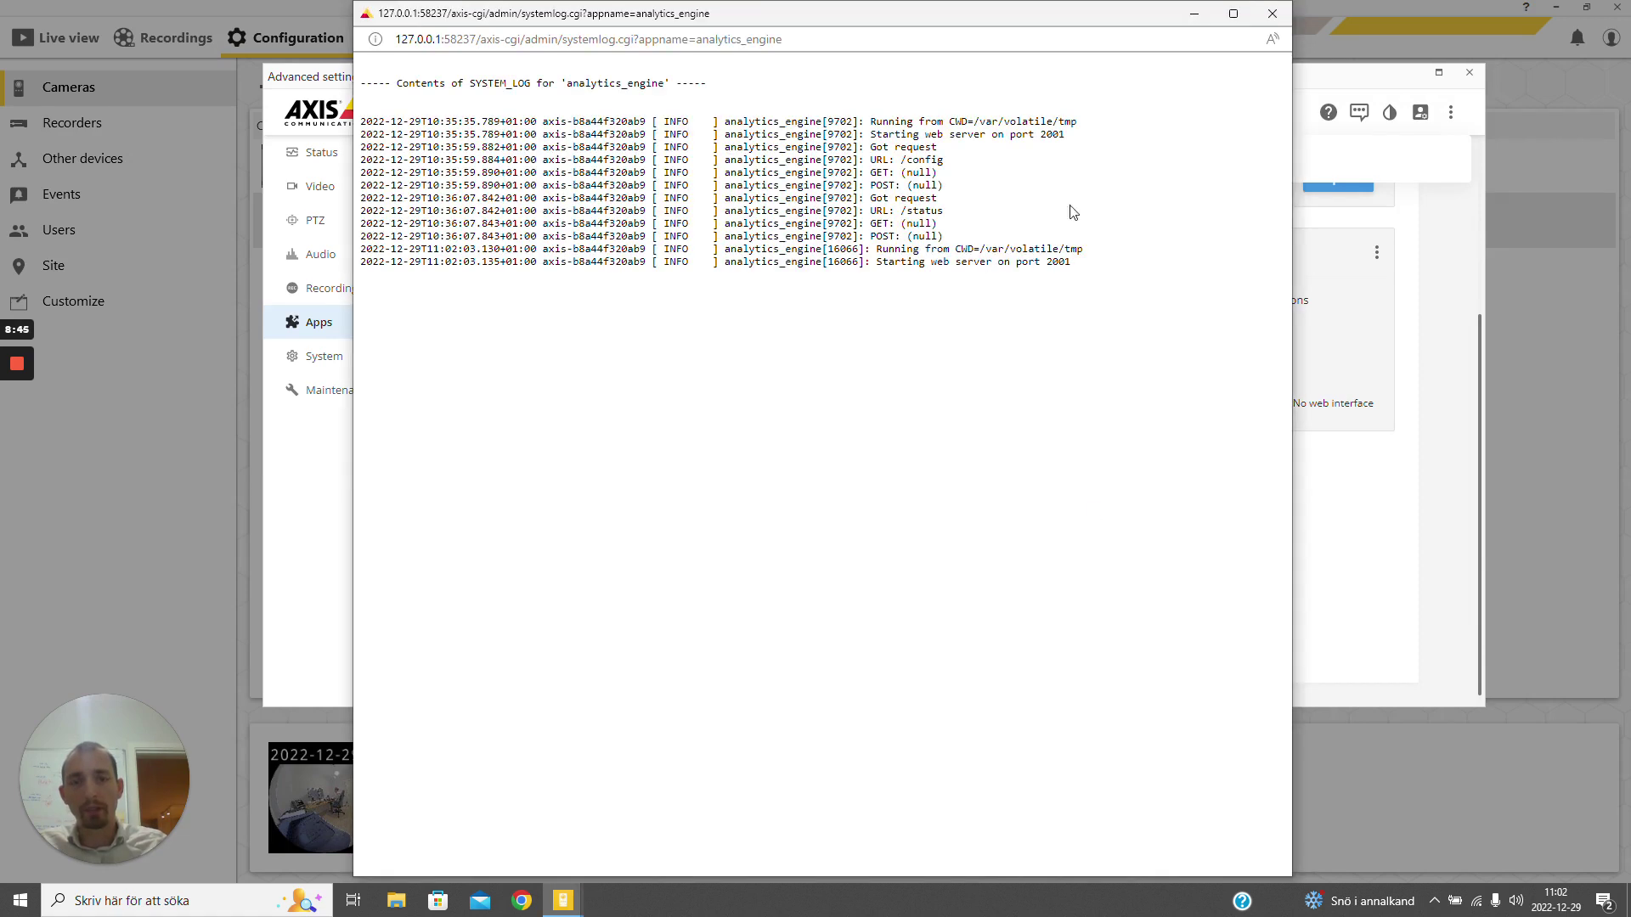
click(1274, 14)
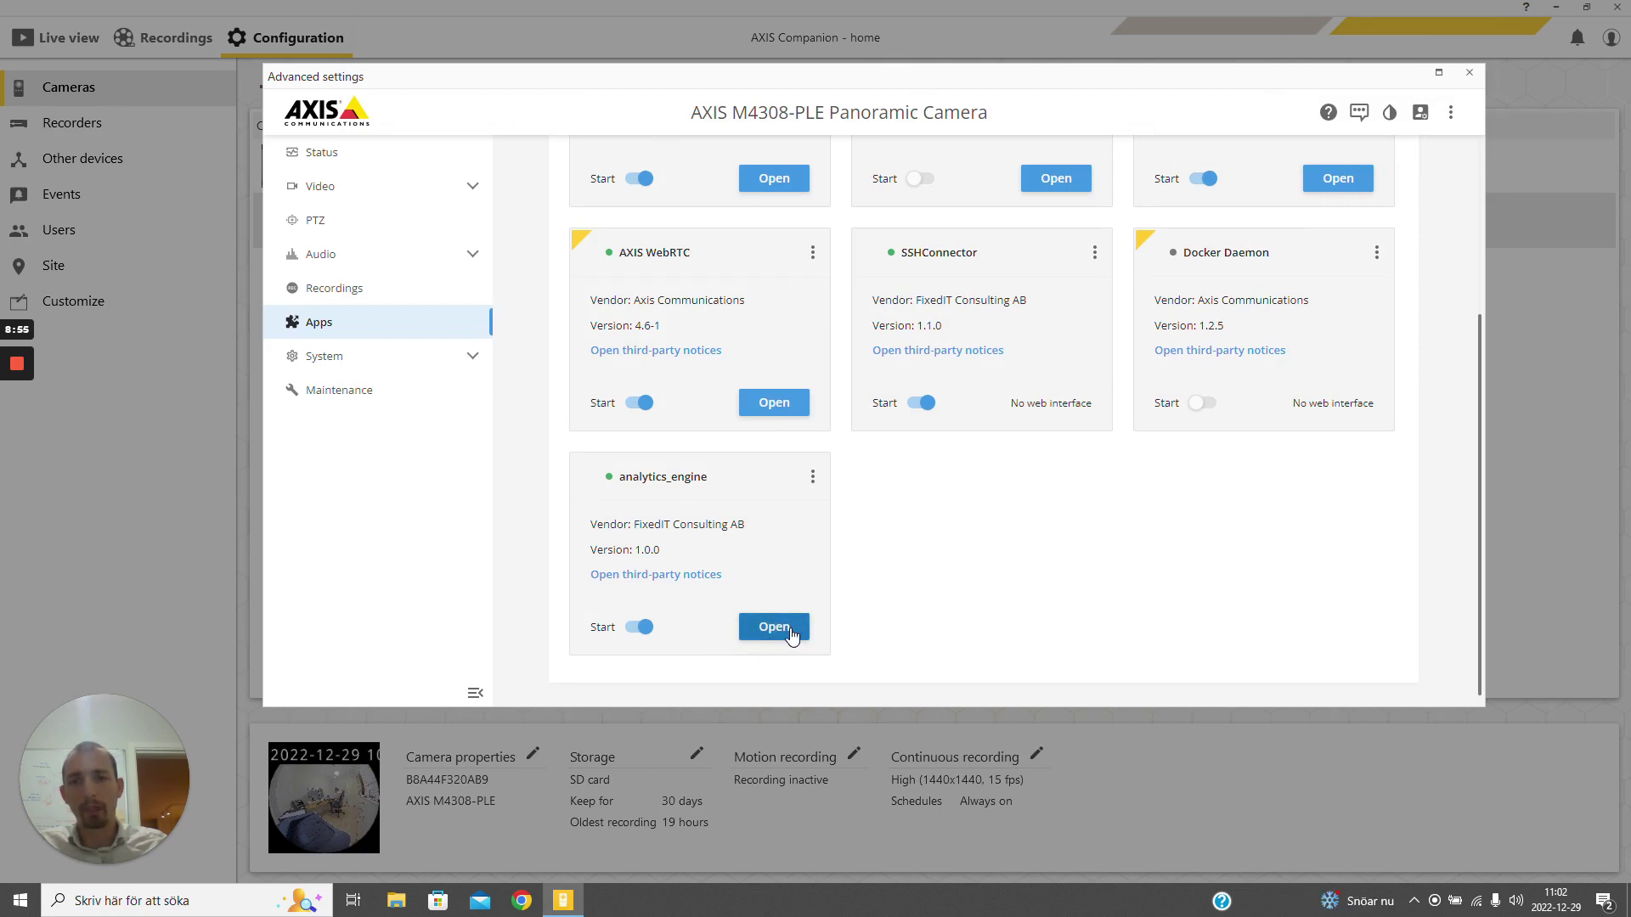
click(773, 629)
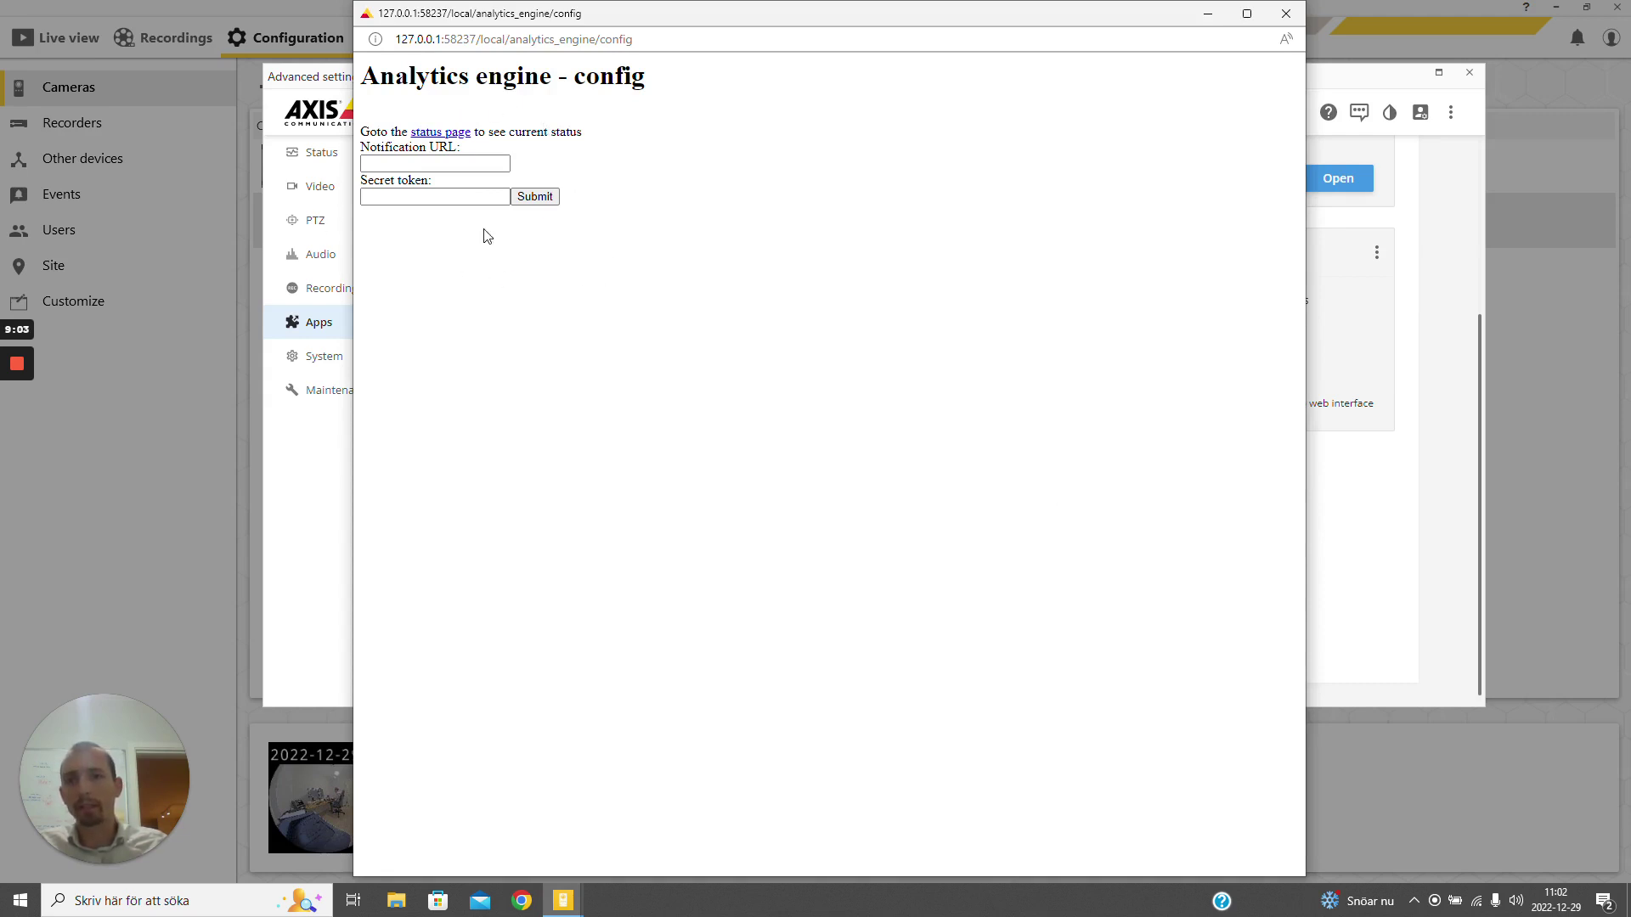
click(399, 163)
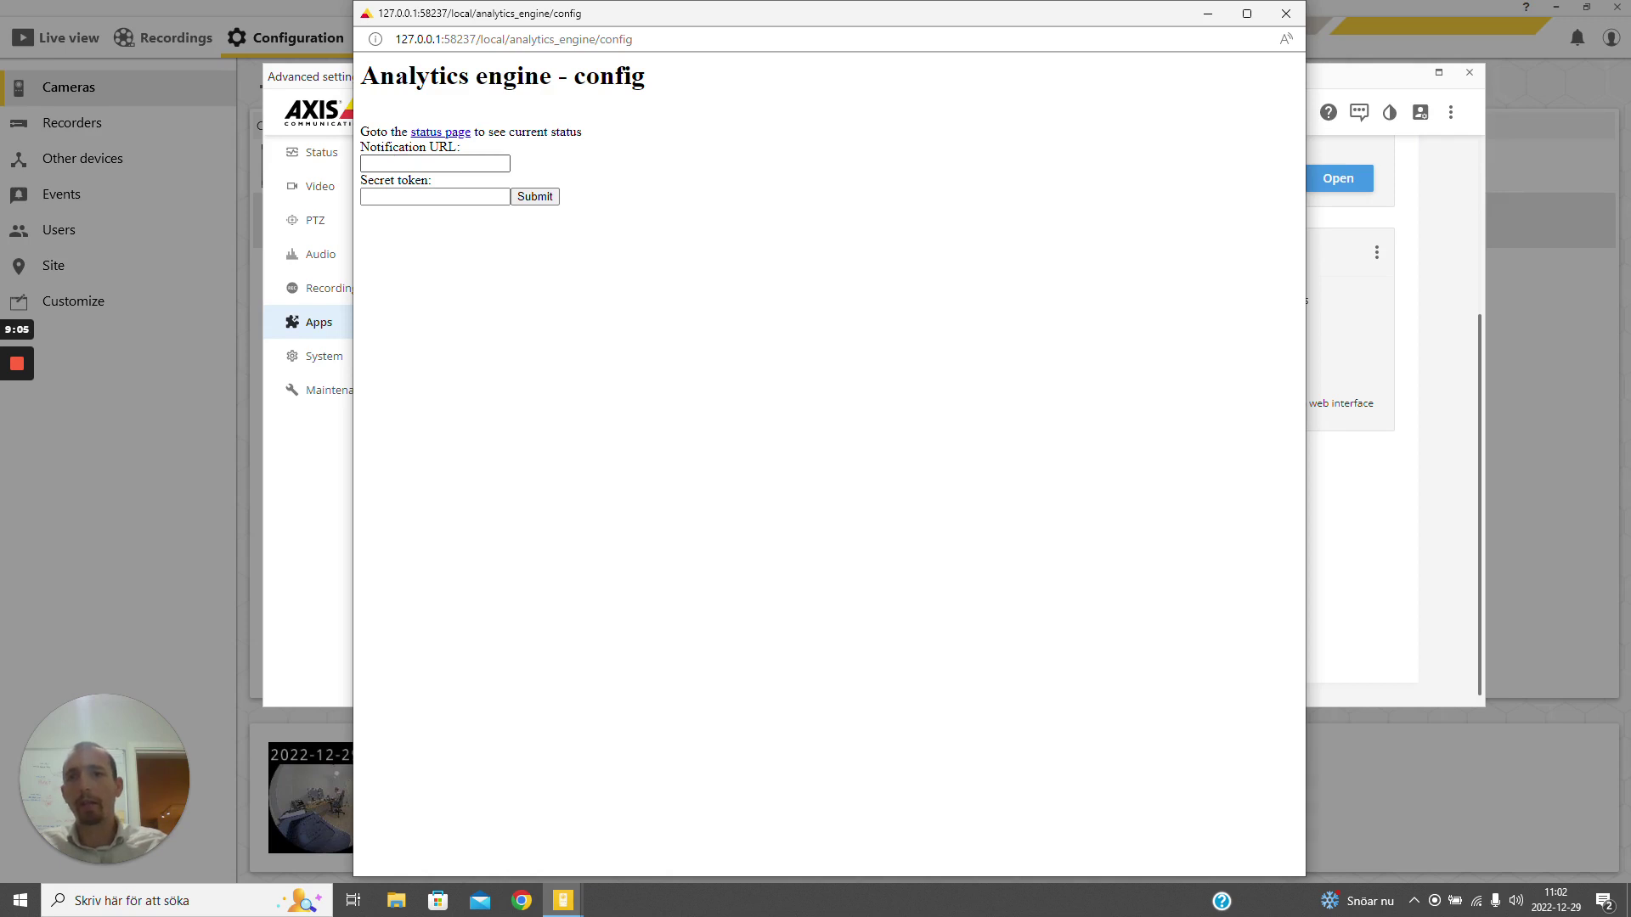
click(441, 135)
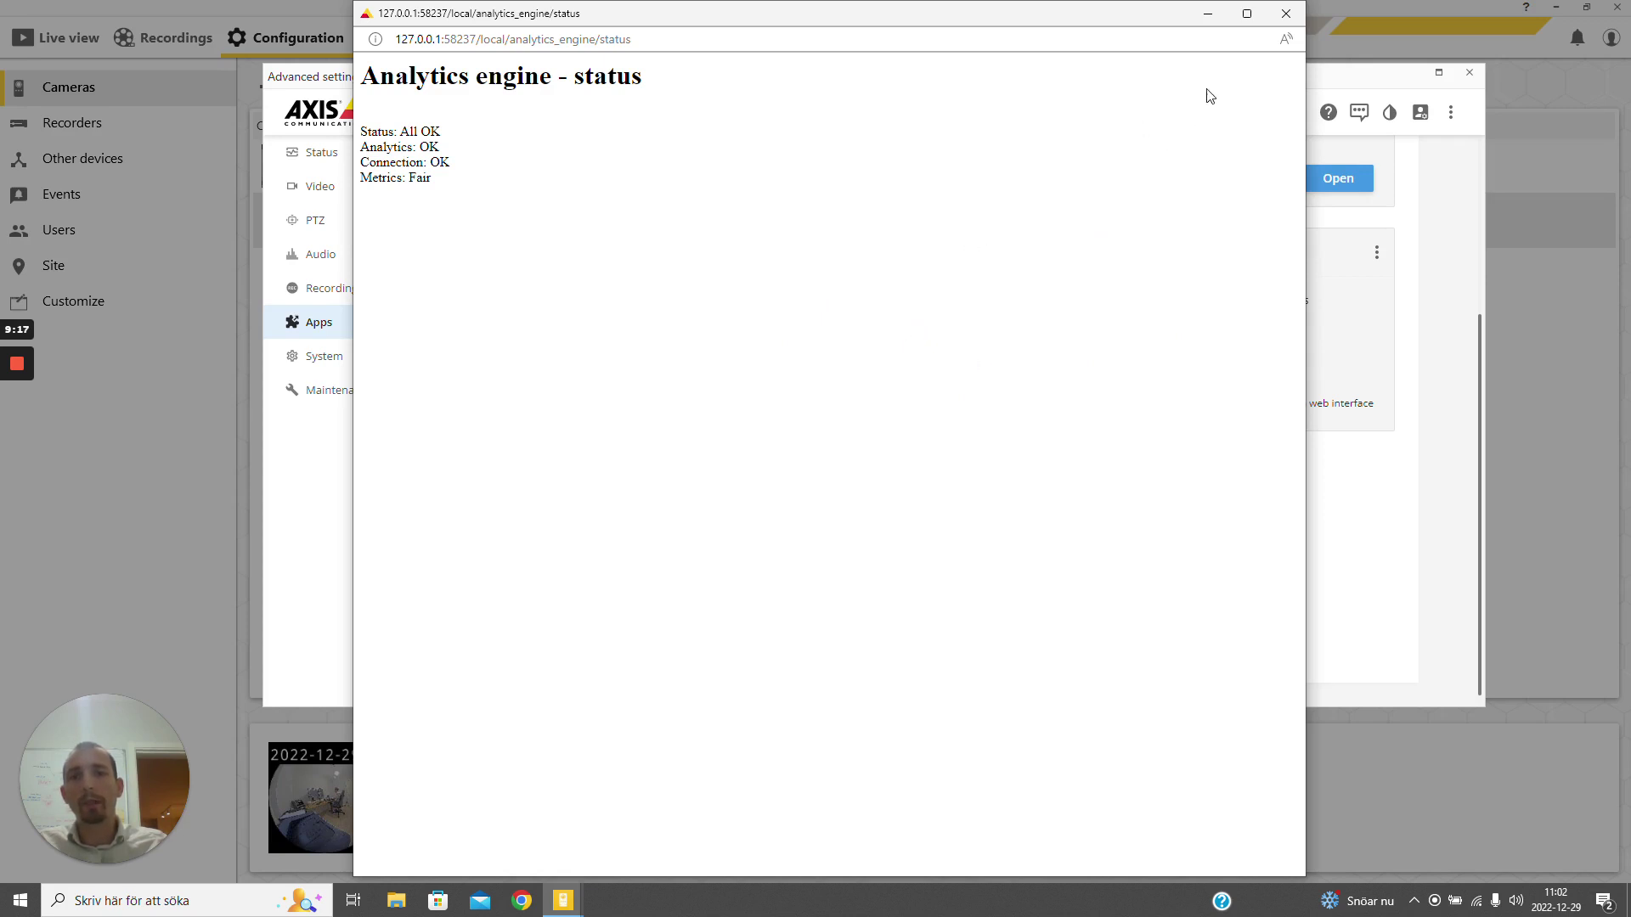
click(1286, 15)
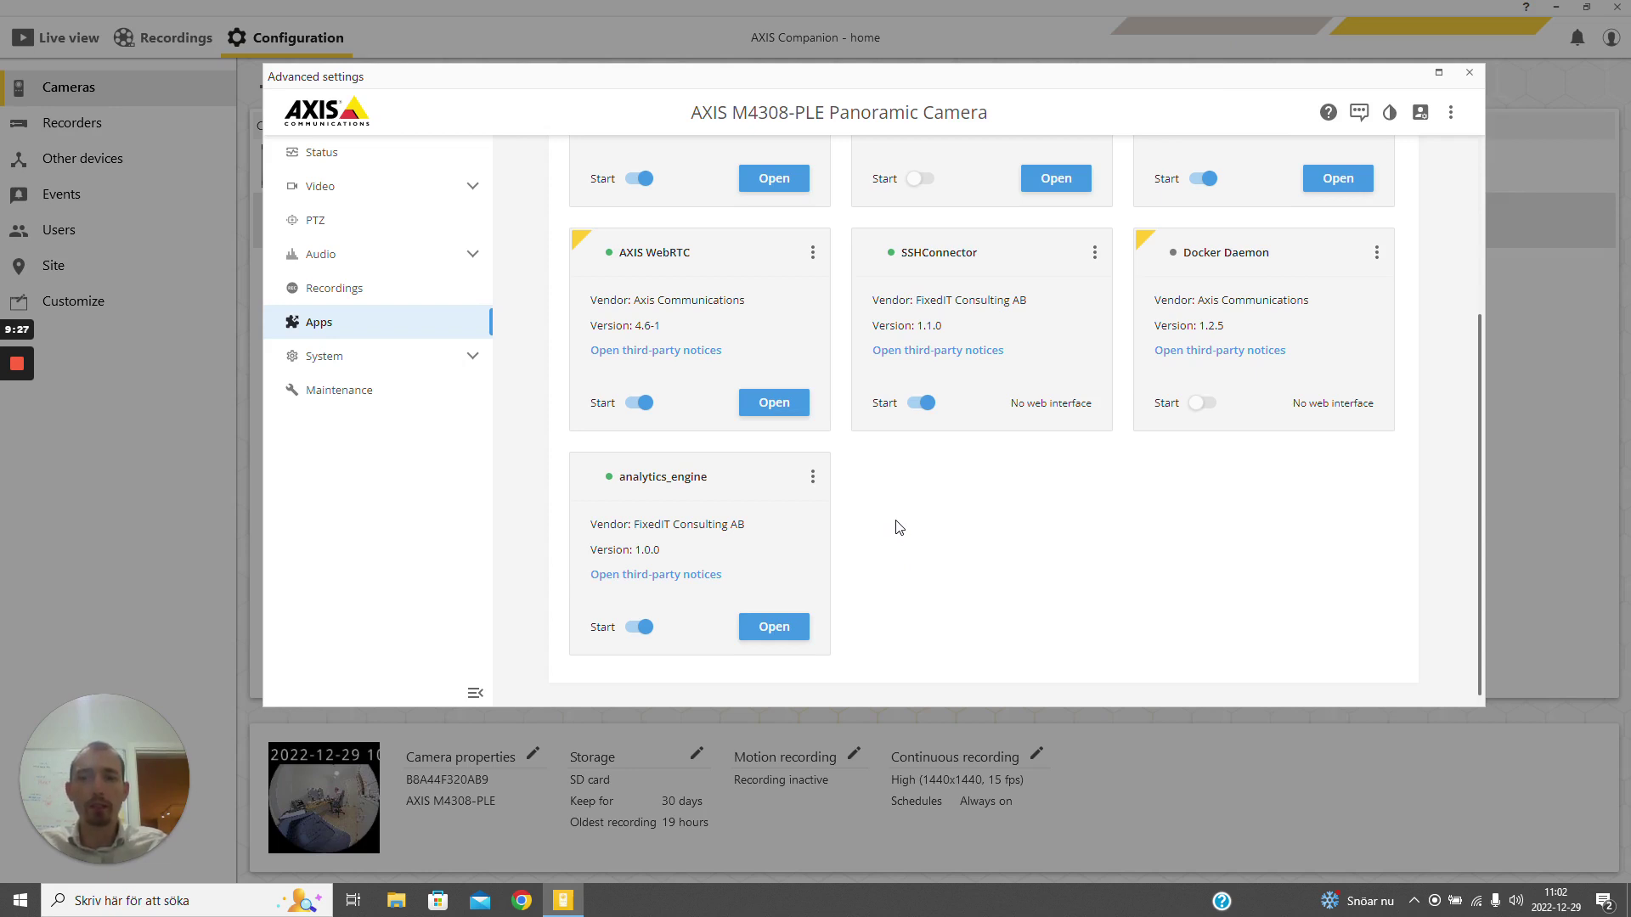
scroll(924, 564, down, 1)
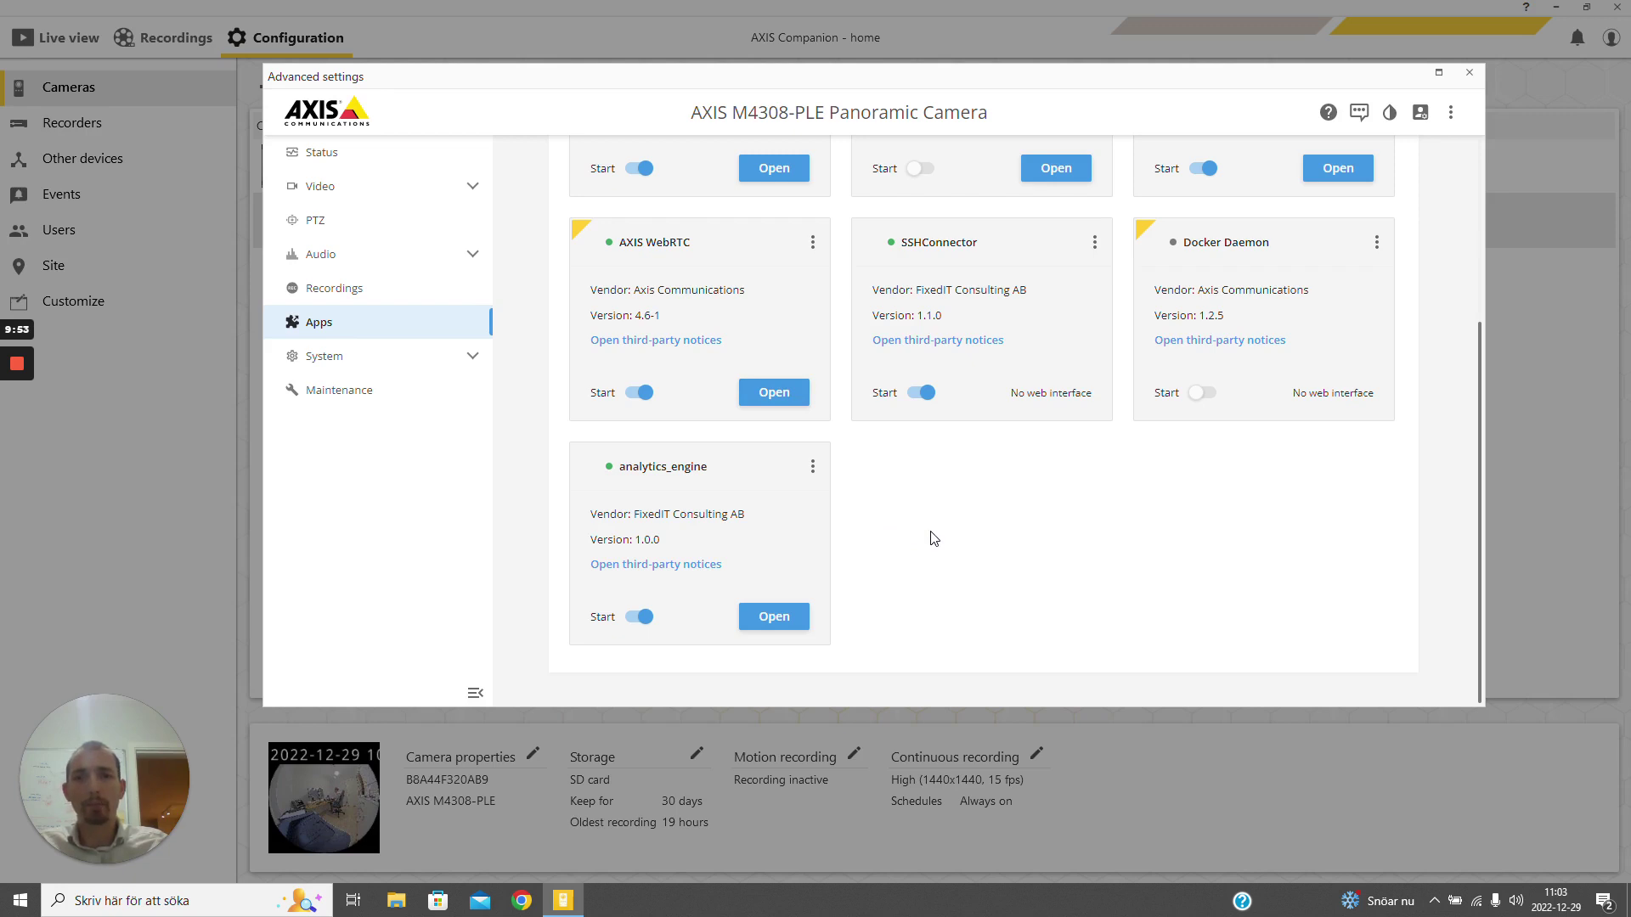
scroll(934, 538, up, 1)
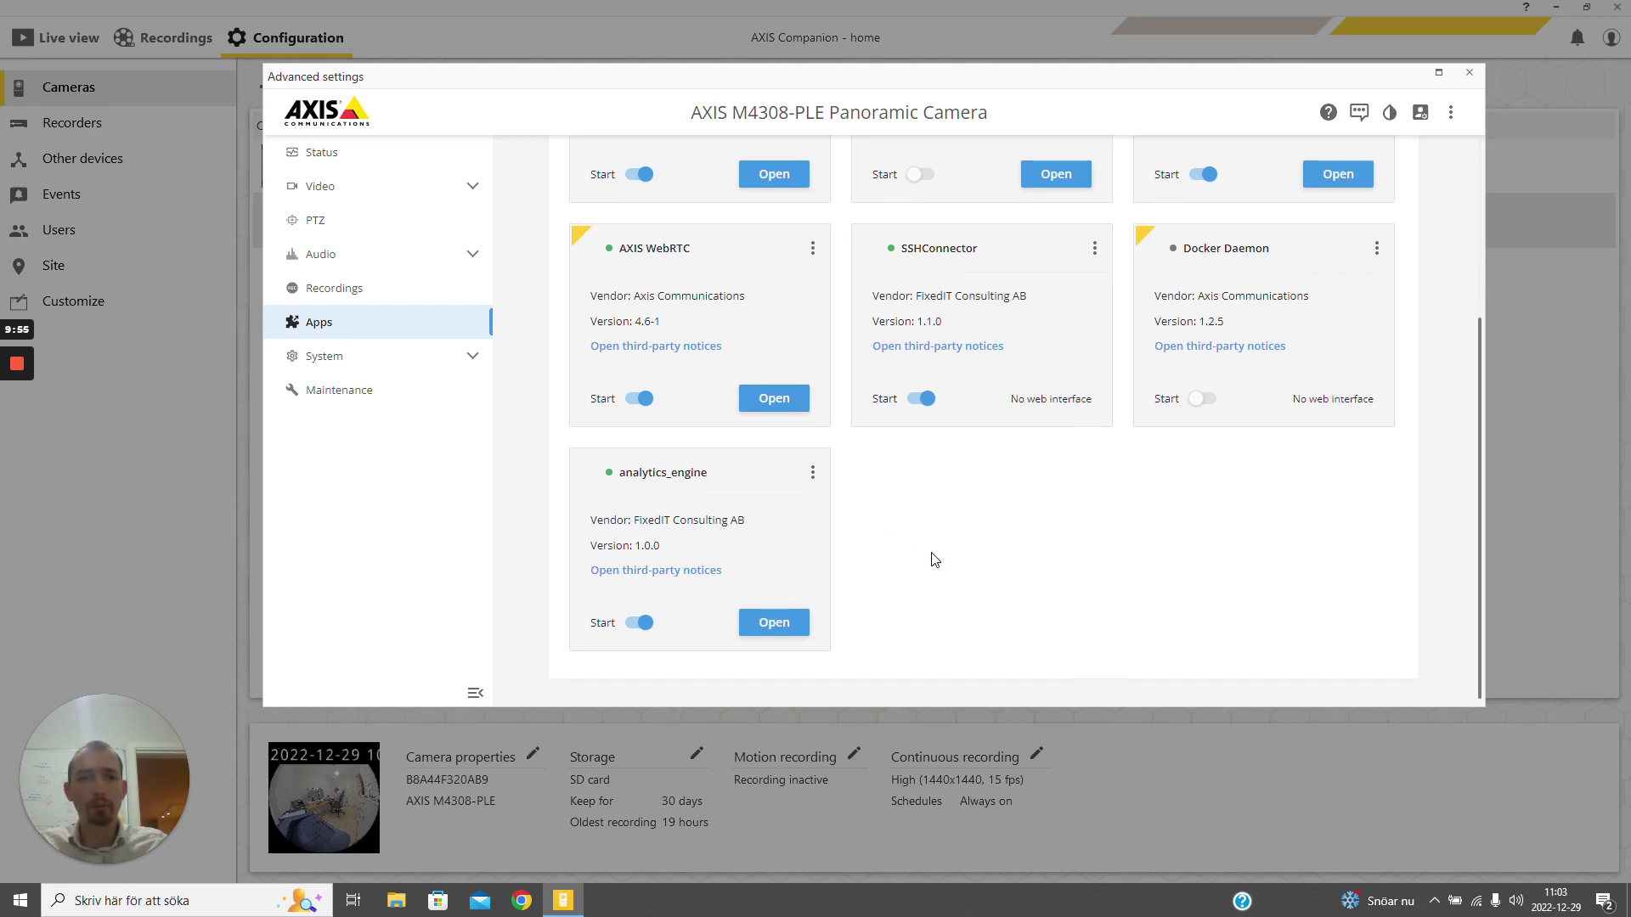